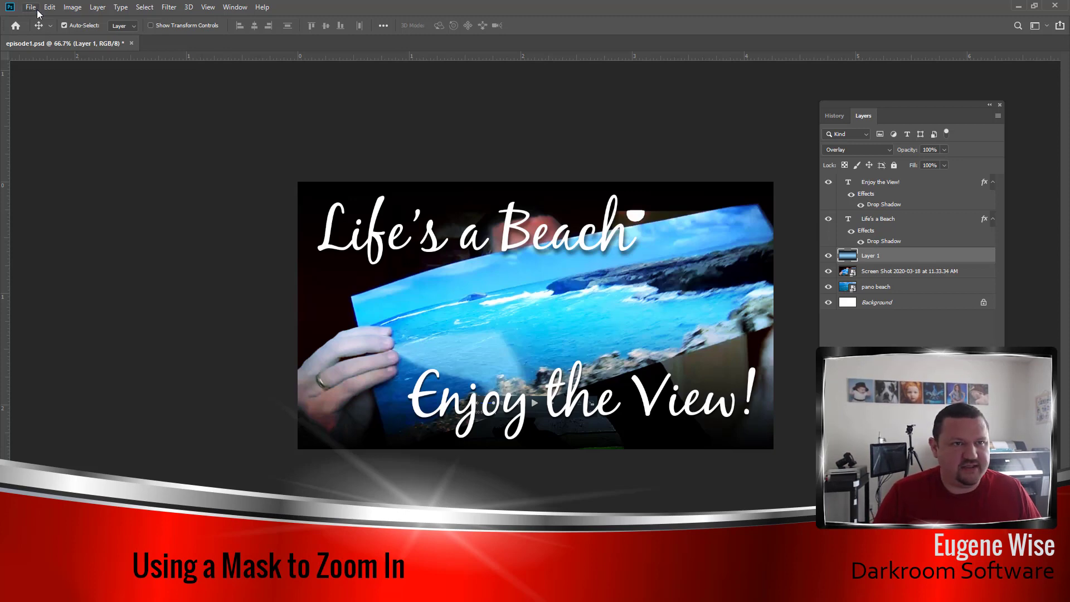
Step: Open Photoshop's File menu to begin a new document
left_click(31, 7)
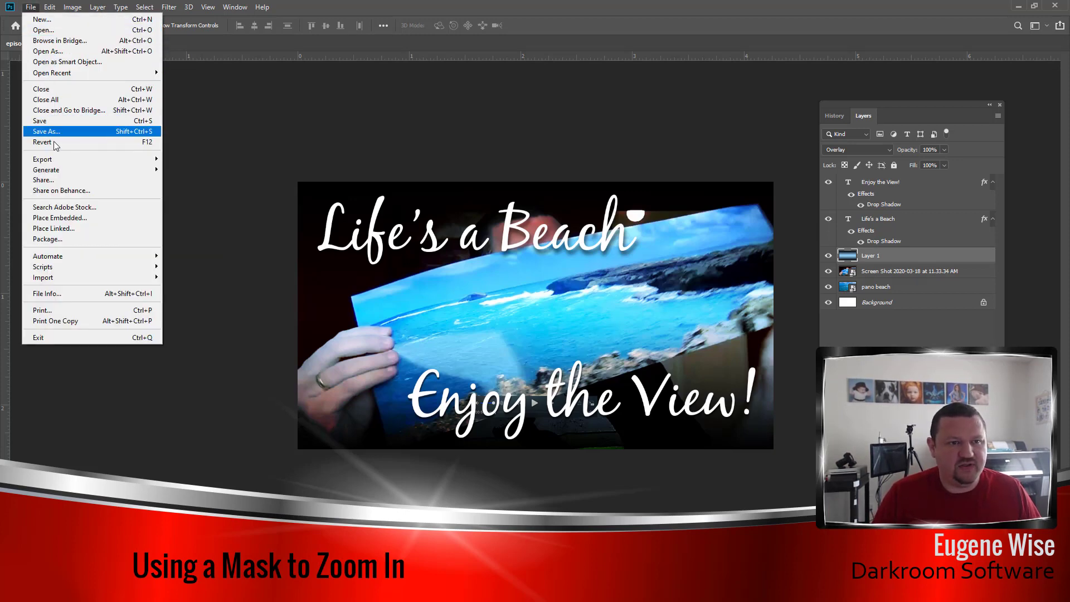
Step: Create a new white document 1000 × 800 pixels at 300 ppi
left_click(61, 20)
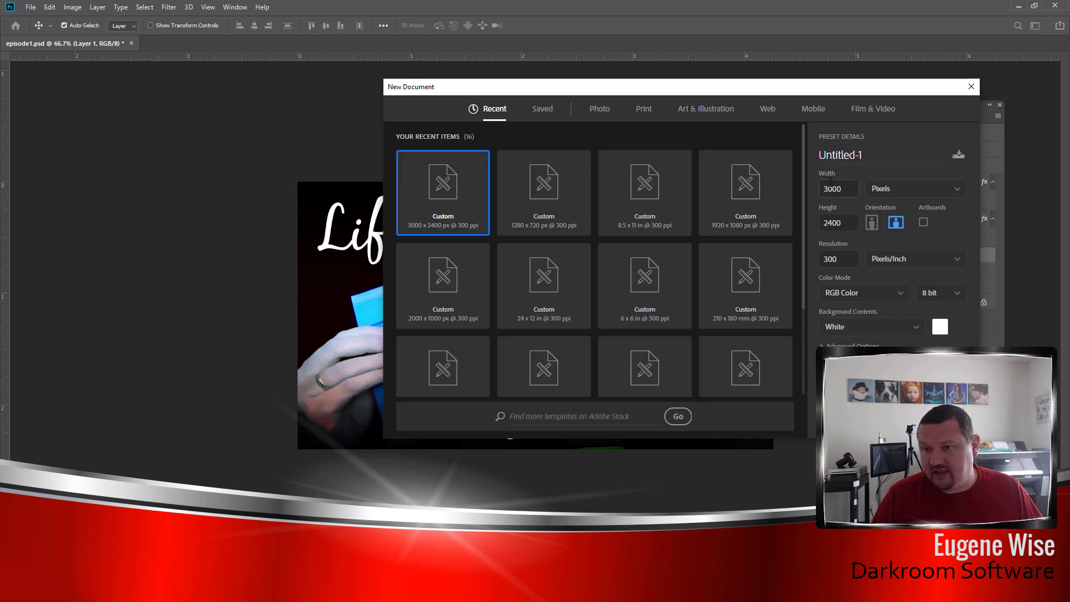
left_click_drag(843, 190, 818, 193)
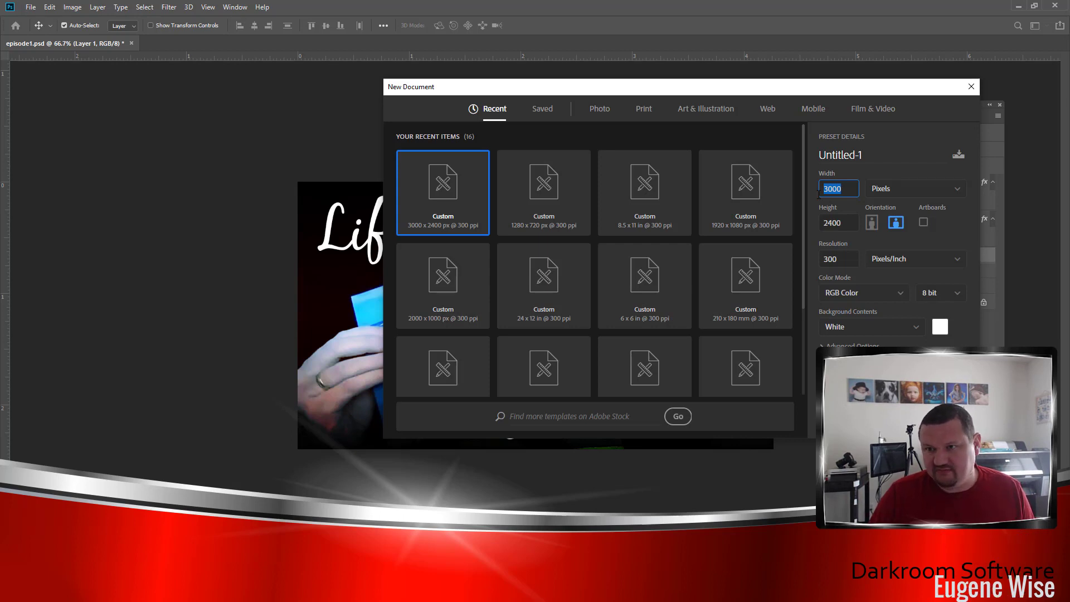
type("1000")
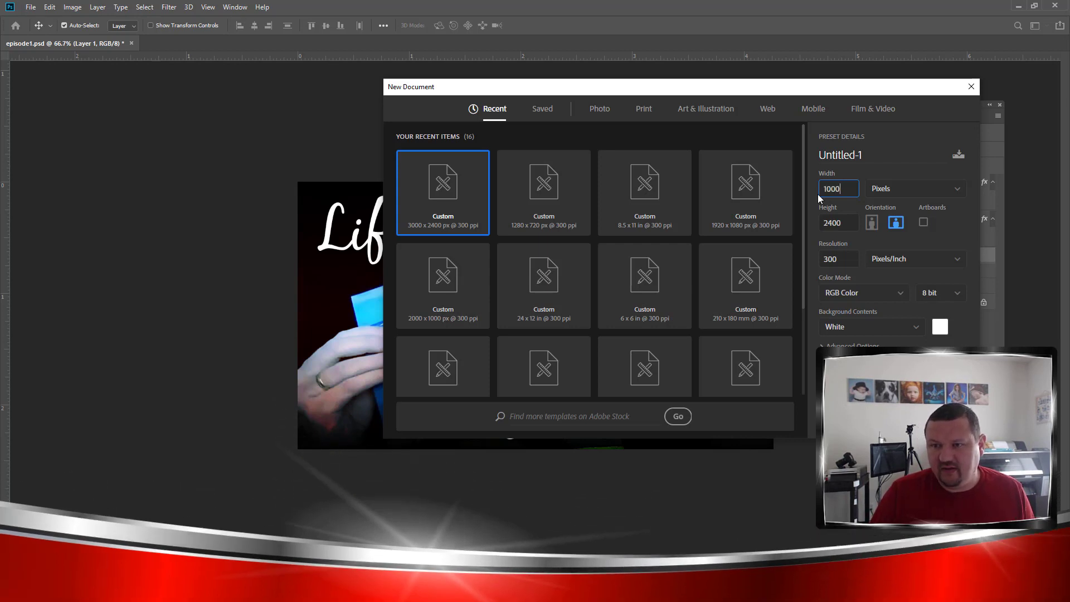
left_click_drag(844, 223, 817, 216)
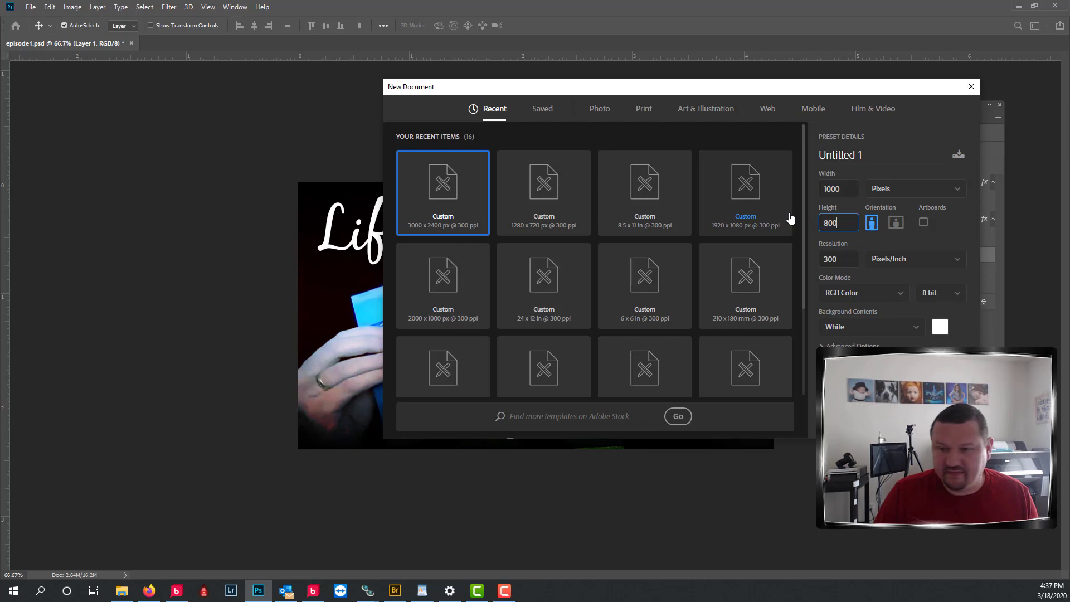
key("Return")
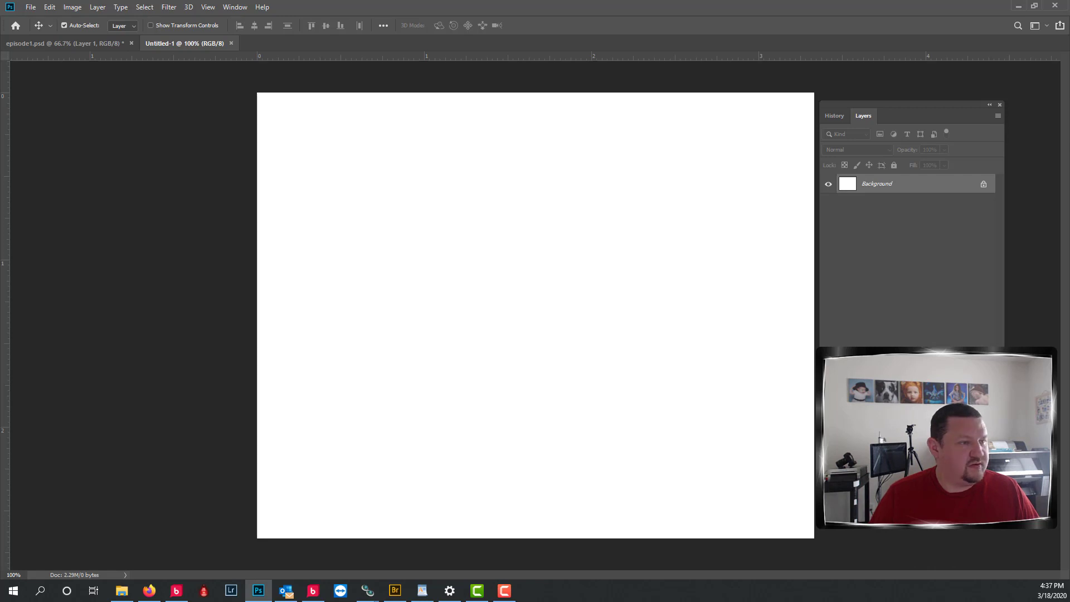
Step: Float the Tools panel, then place vertical and horizontal guides crossing at the canvas centre
left_click_drag(7, 144, 107, 100)
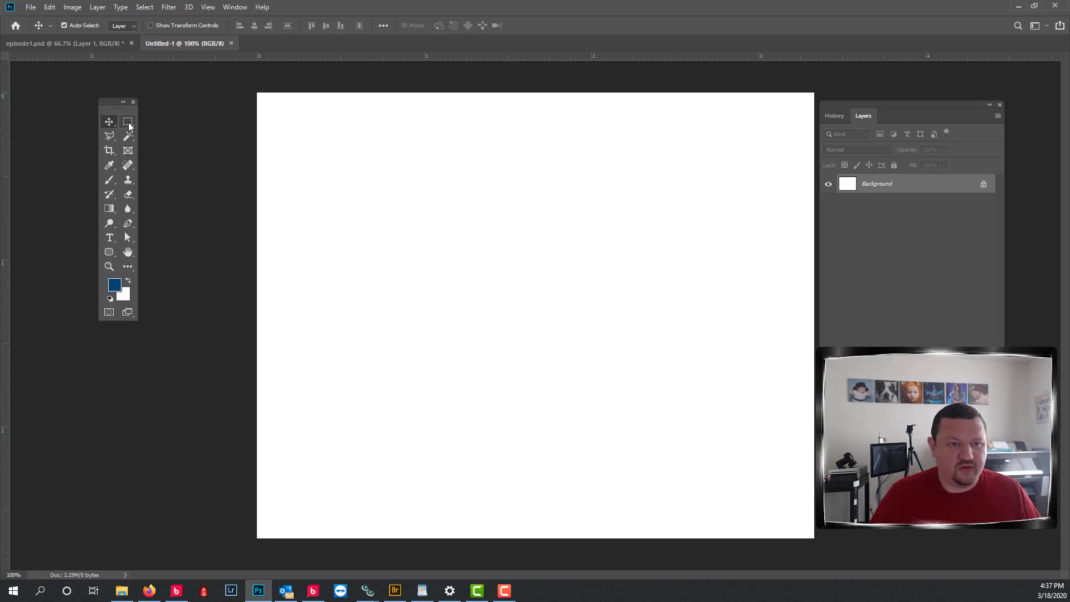
left_click_drag(4, 271, 535, 326)
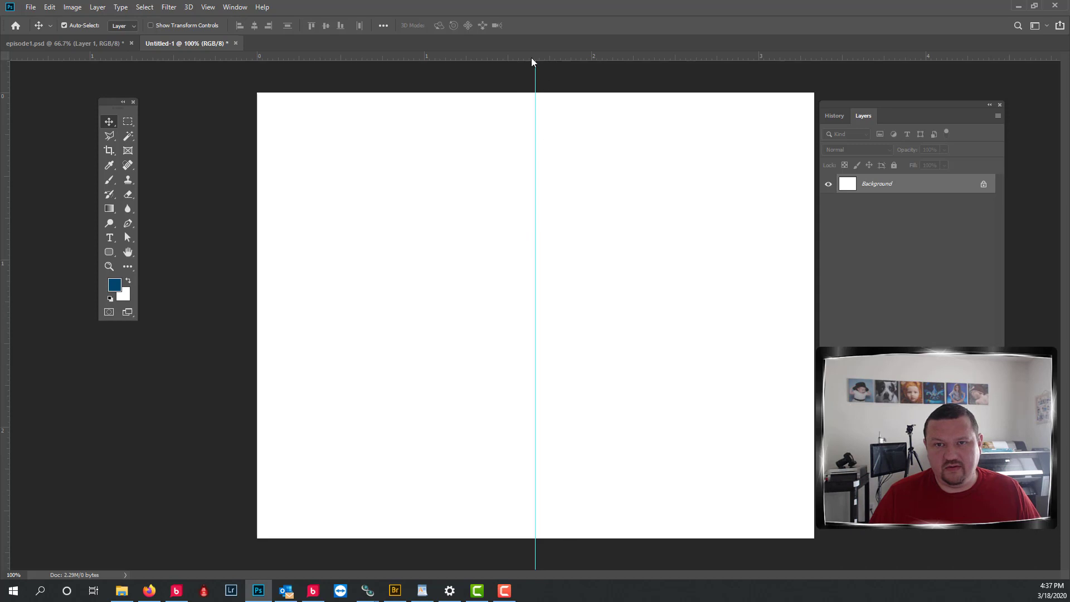
left_click_drag(536, 58, 528, 313)
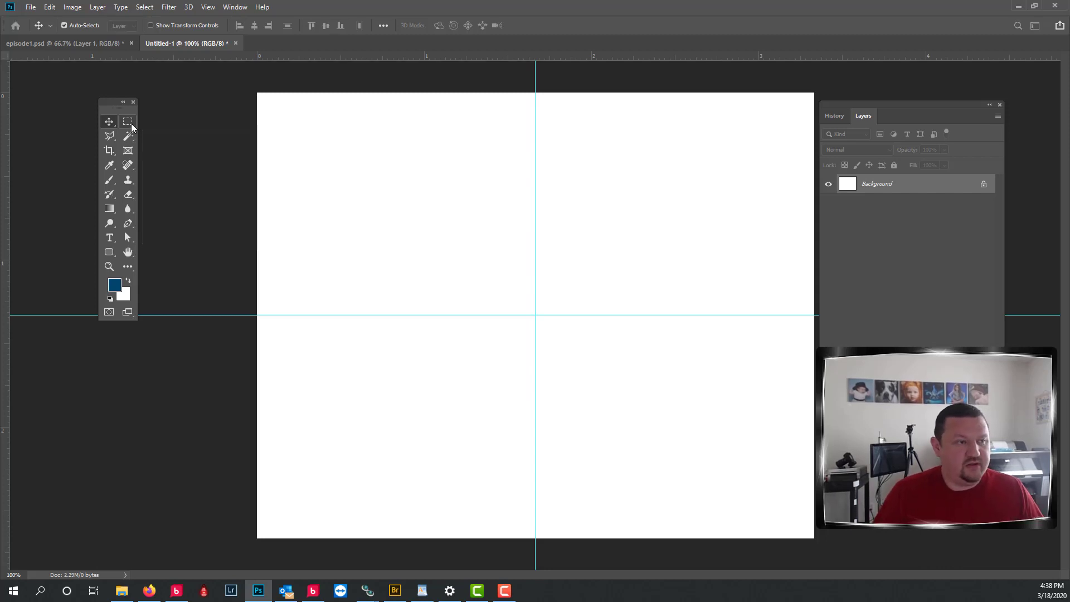
Step: Add Layer 1 and fill a large rectangular selection with black
key("ctrl+shift+n")
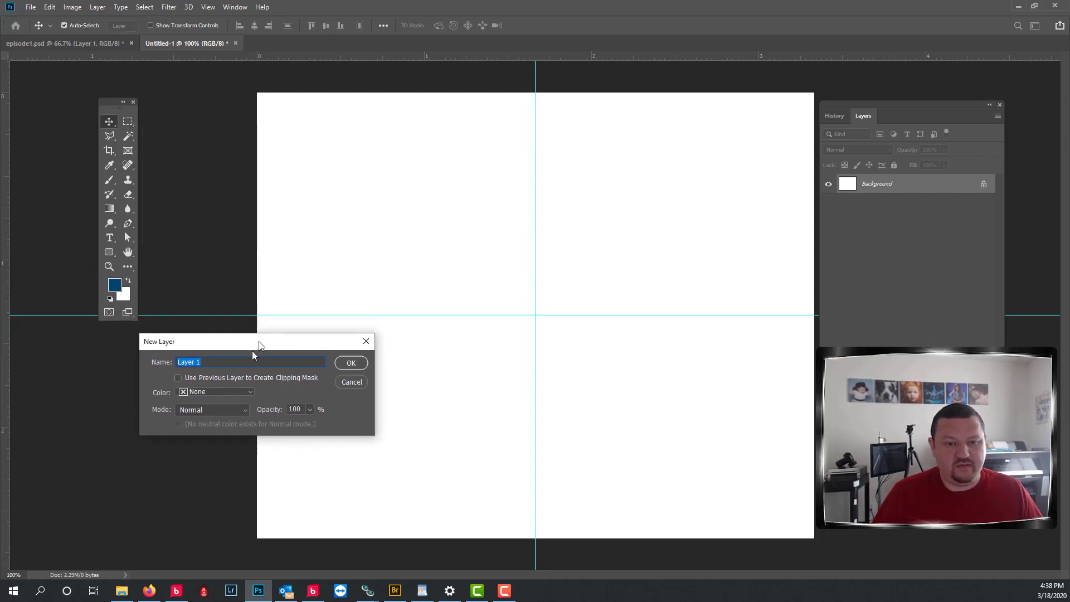
left_click(345, 376)
left_click(127, 121)
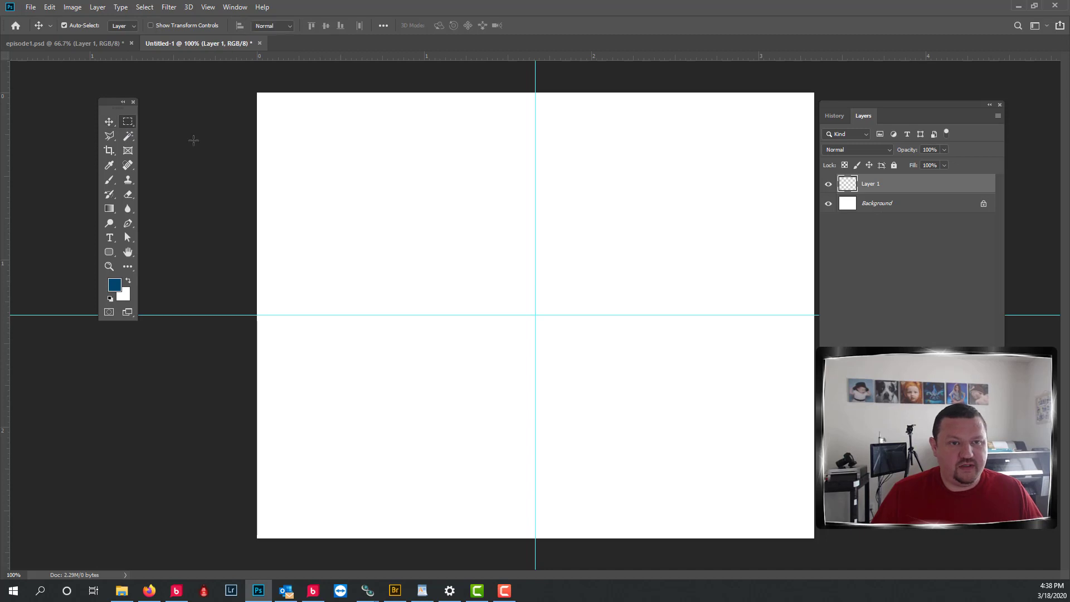
left_click_drag(280, 114, 695, 439)
left_click(677, 425)
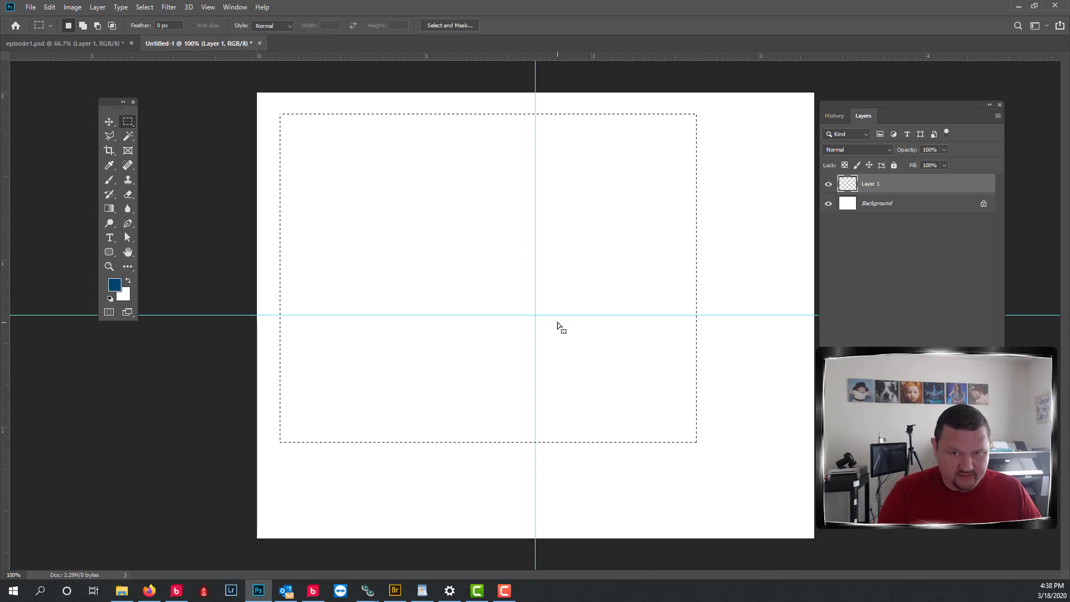
key("alt+BackSpace")
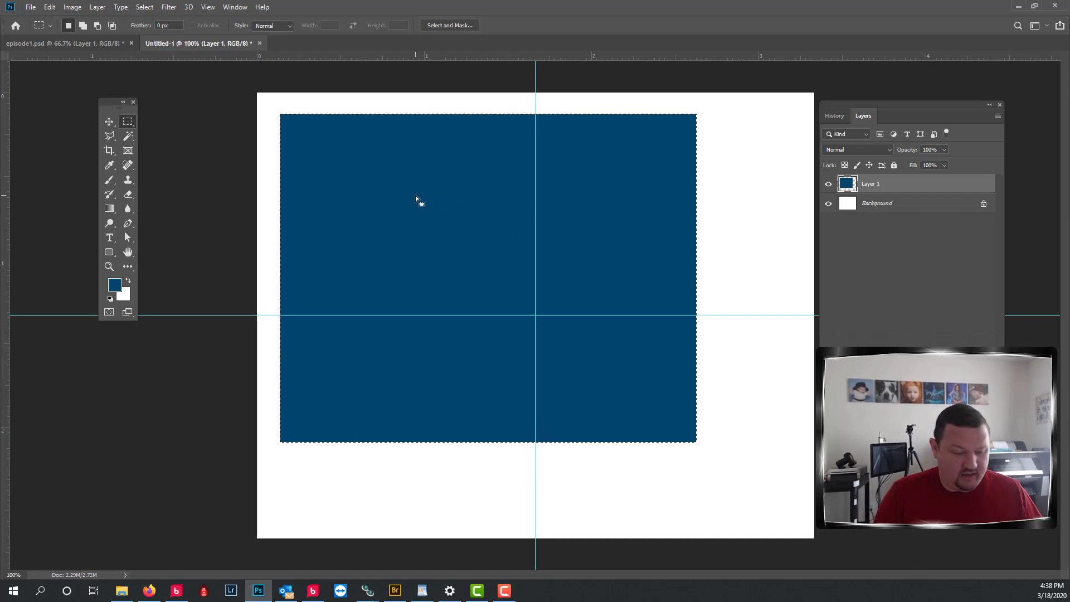
key("d")
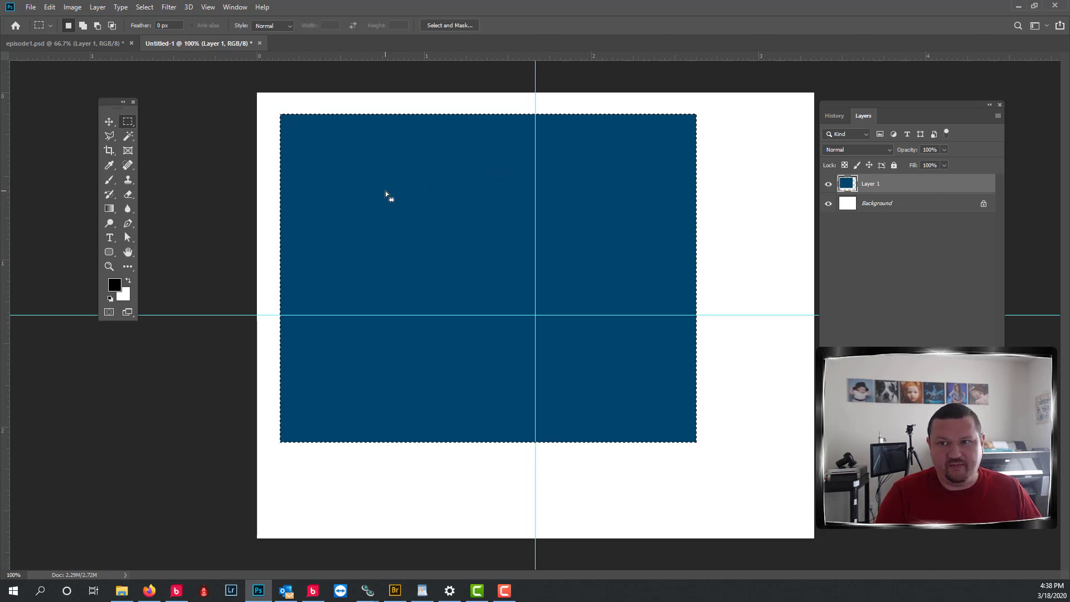
key("alt+BackSpace")
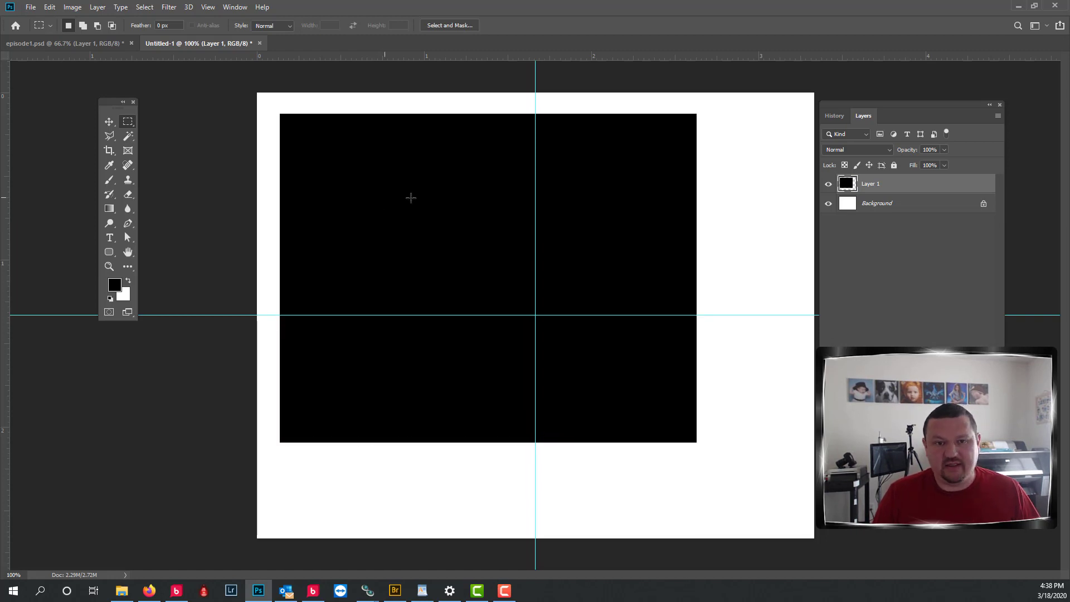
Step: Centre the black rectangle on the guides, flatten, and invert it to white on black
key("v")
left_click_drag(332, 193, 390, 229)
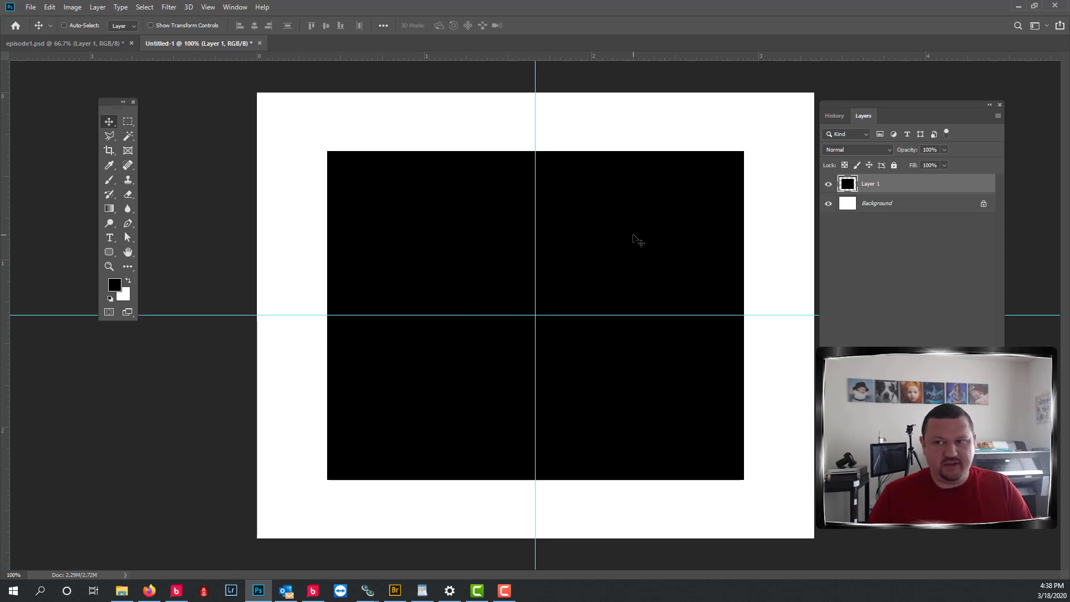
key("ctrl+e")
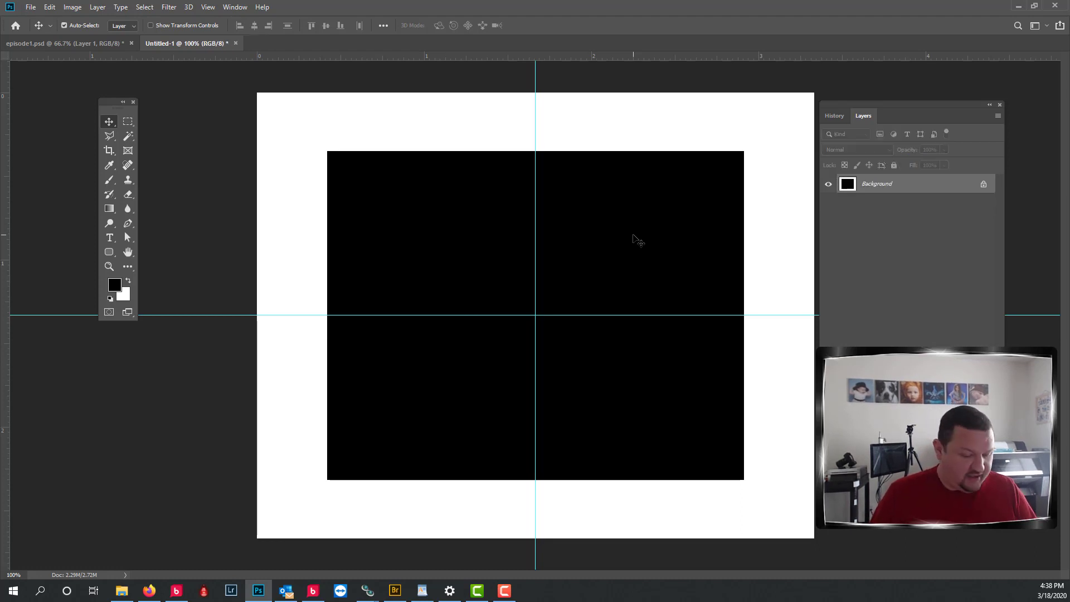
key("ctrl+i")
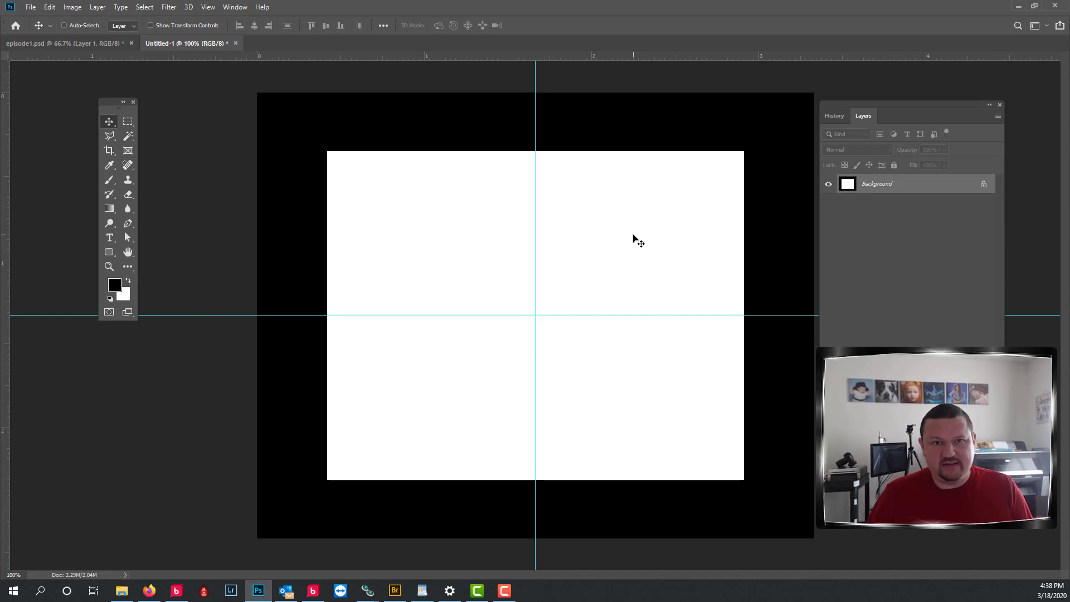
Step: Save the image as JPEG 'zoom mask.jpg', accepting the default JPEG options
key("ctrl+s")
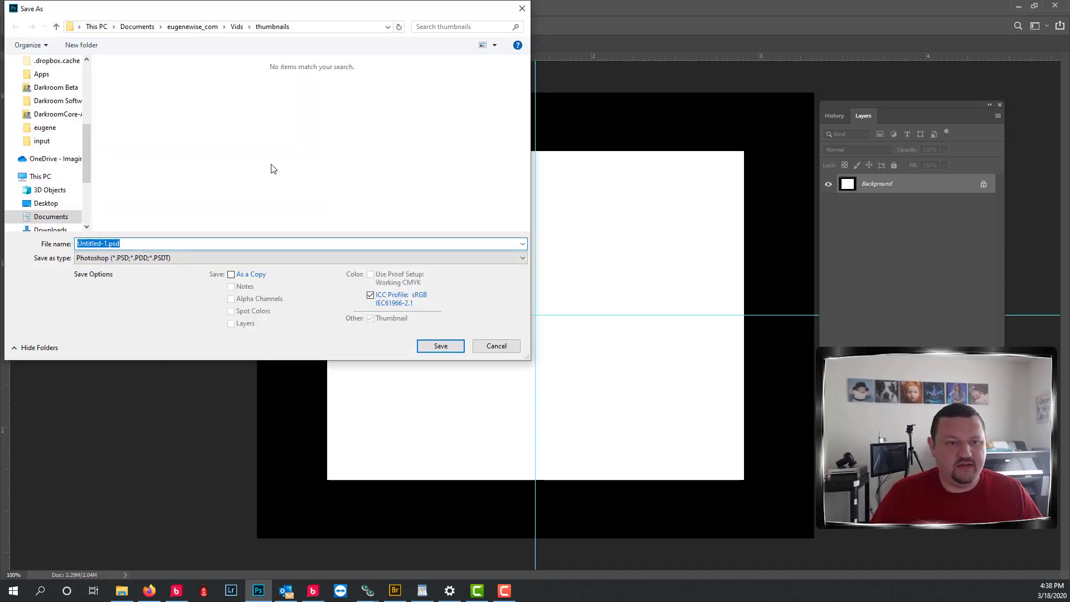
left_click(146, 260)
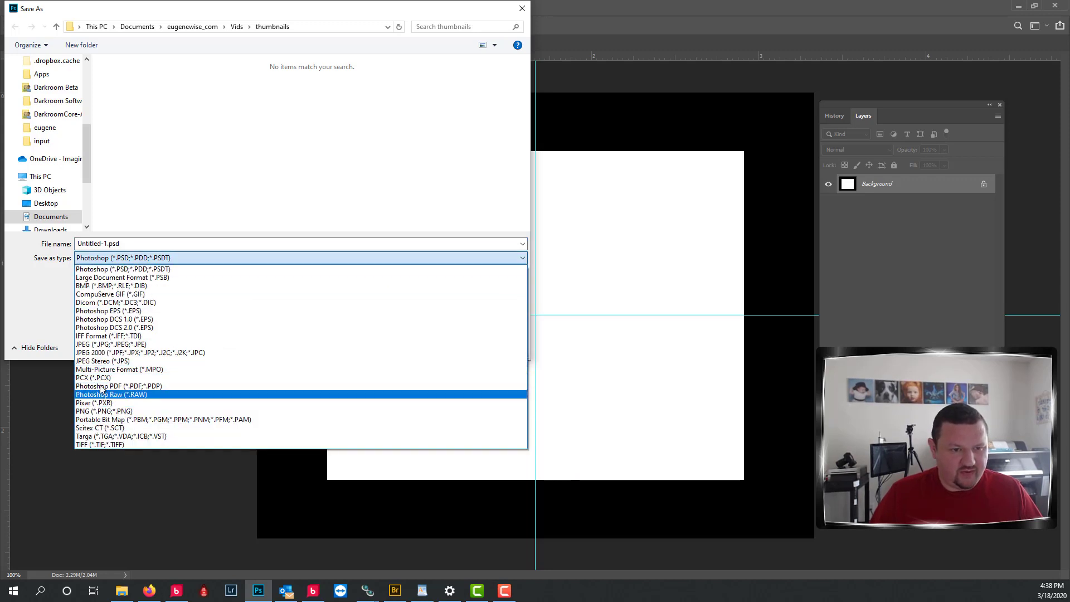
left_click(100, 343)
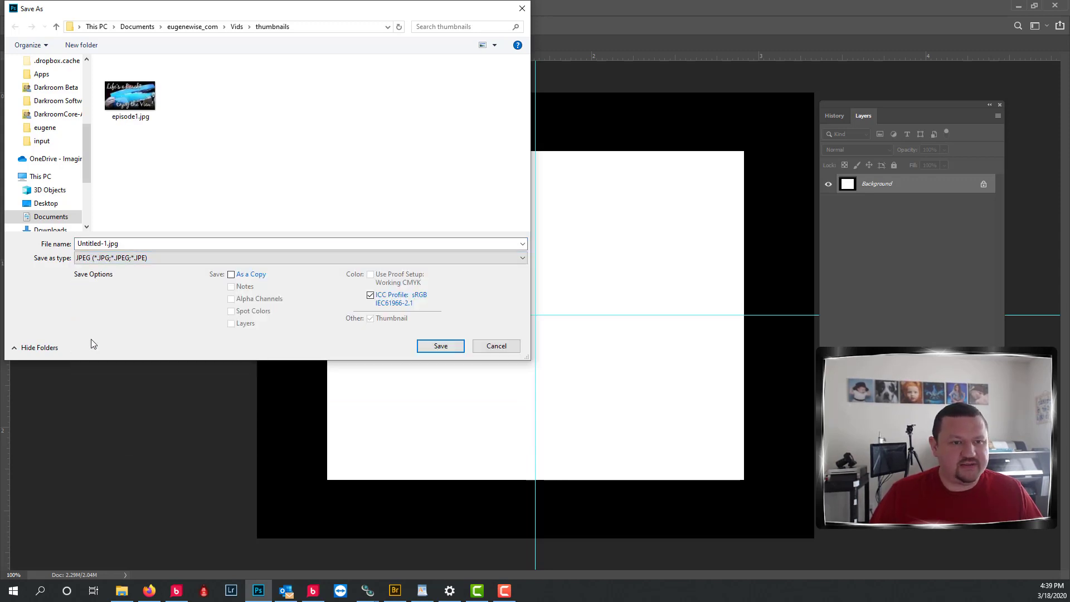
left_click(106, 244)
left_click(107, 243)
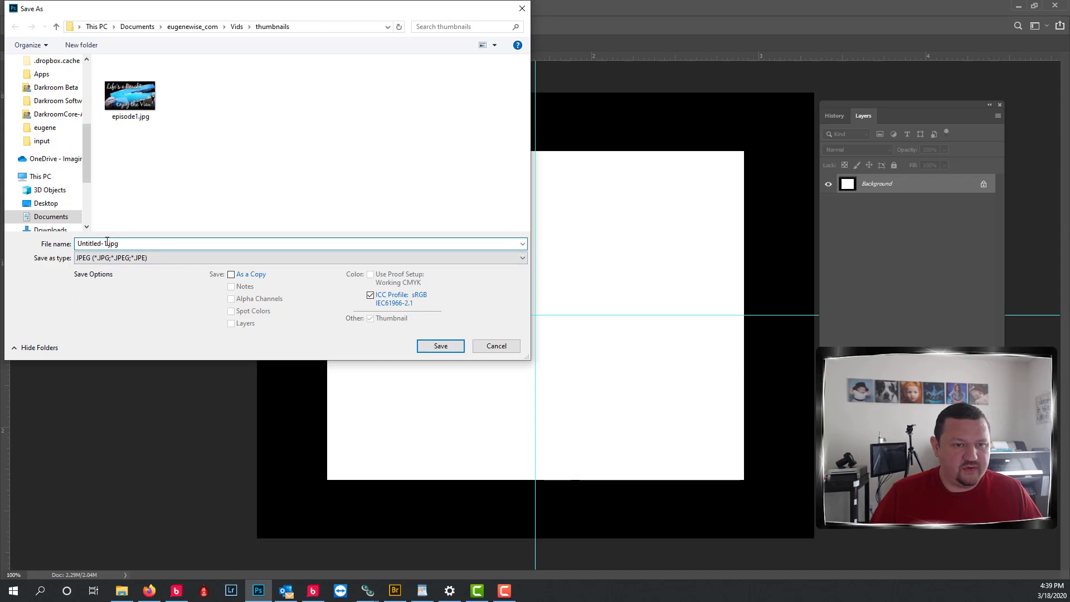
double_click(107, 243)
type("2")
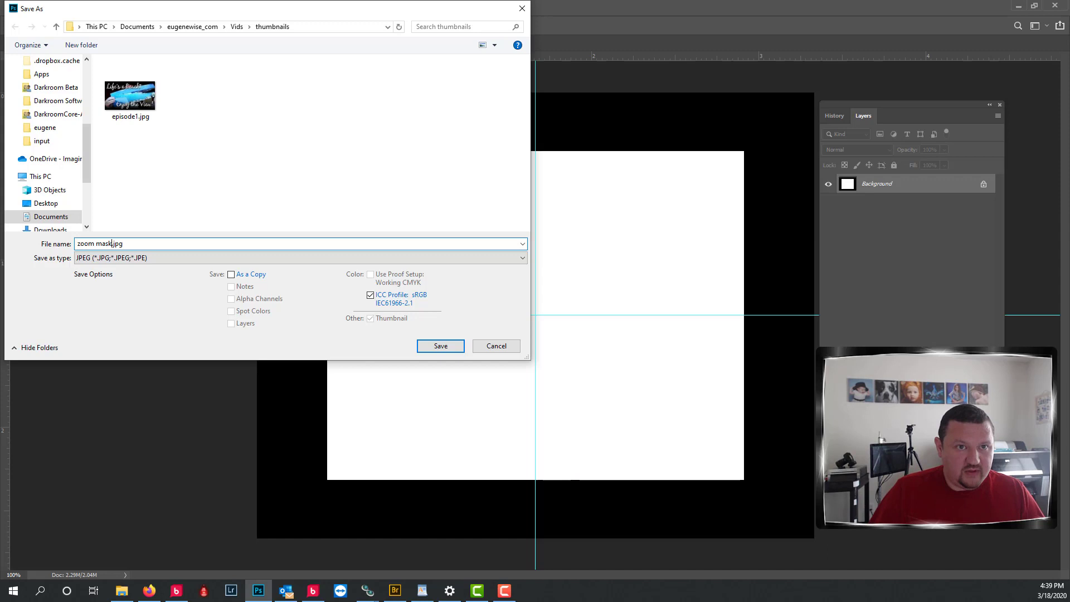
left_click(40, 176)
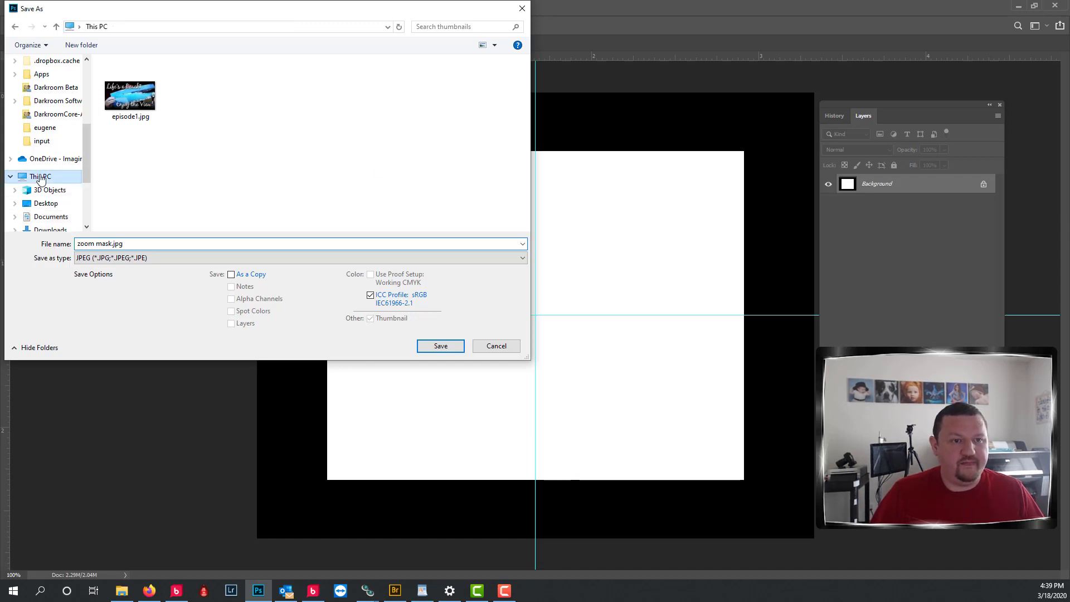
left_click(441, 347)
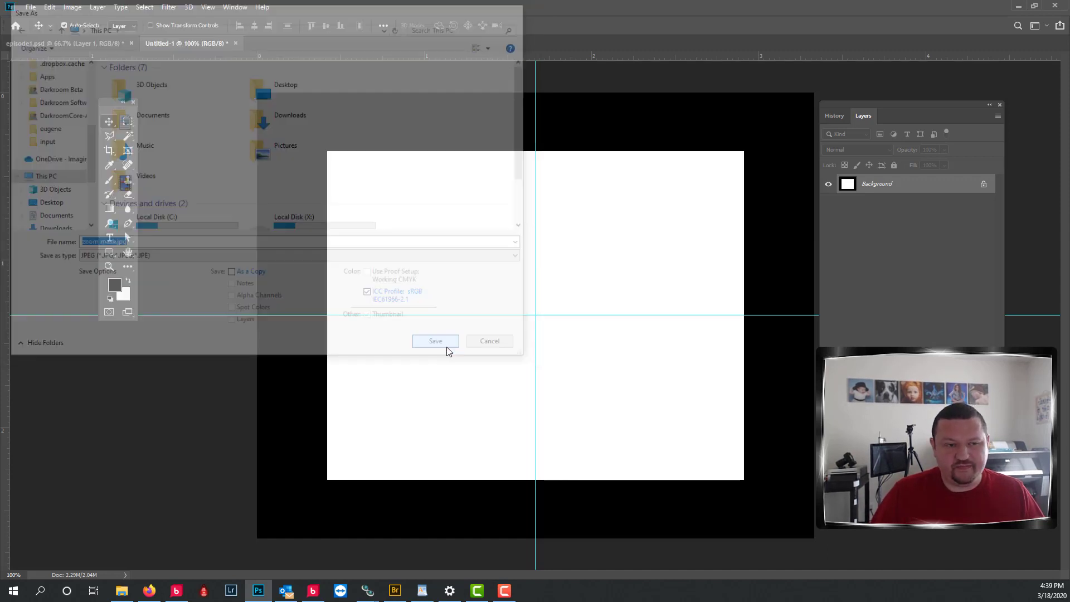
key("h")
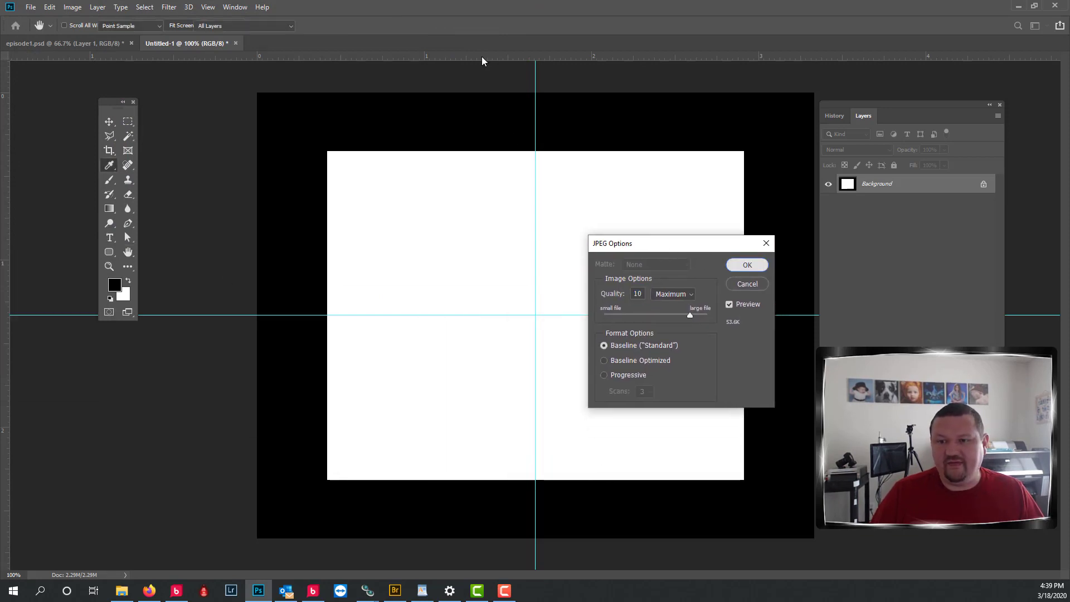
key("Return")
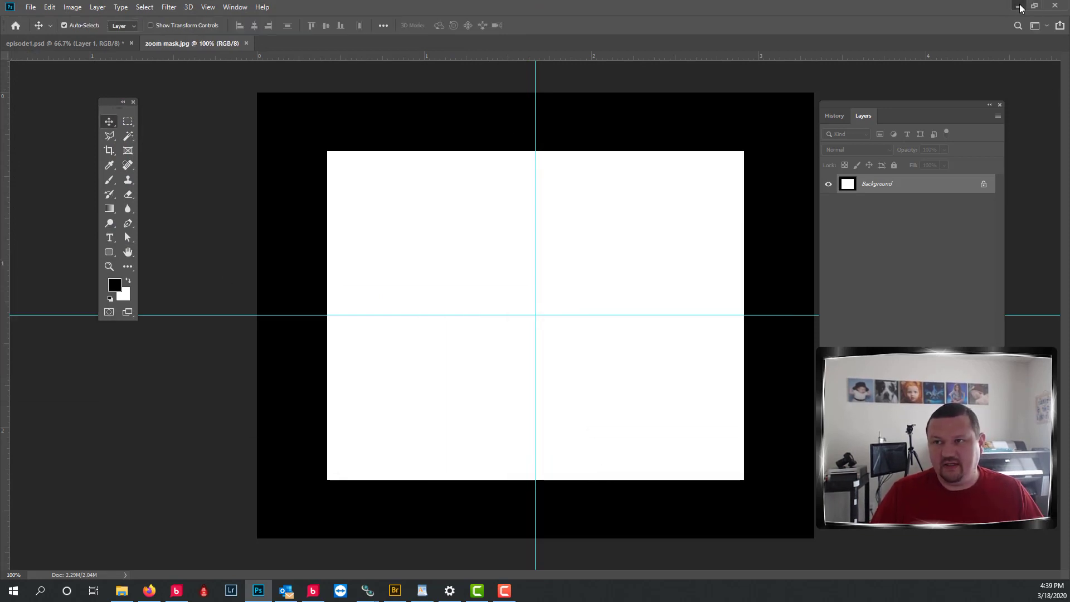
Step: Return to Darkroom Booth and open the Output page's print template chooser
left_click(1019, 7)
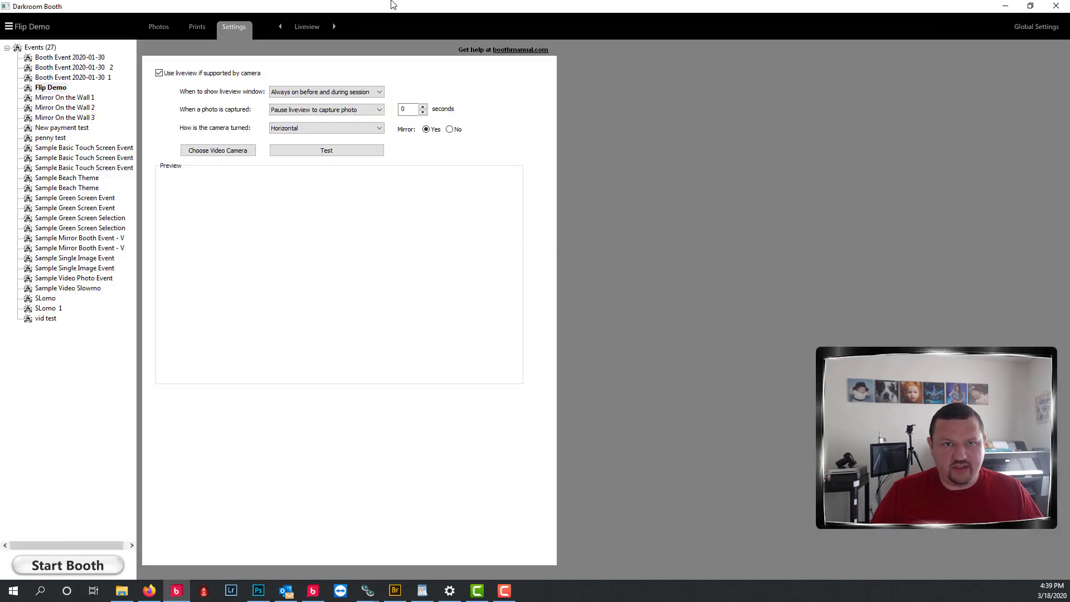
left_click(290, 26)
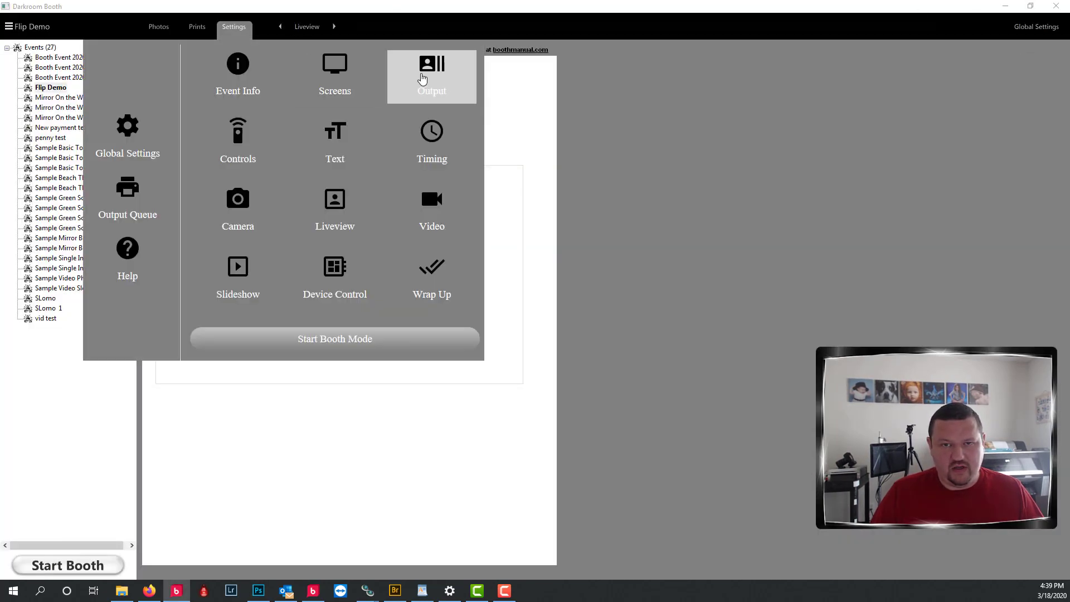
left_click(426, 78)
left_click(502, 112)
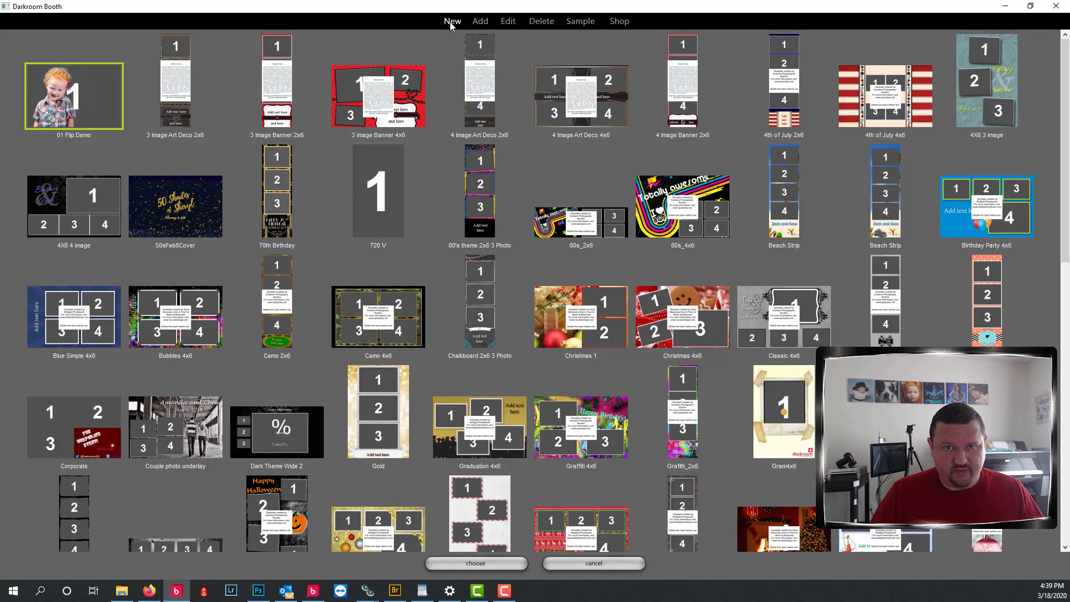
Step: Create a new 4x6 template with vertical orientation
left_click(452, 21)
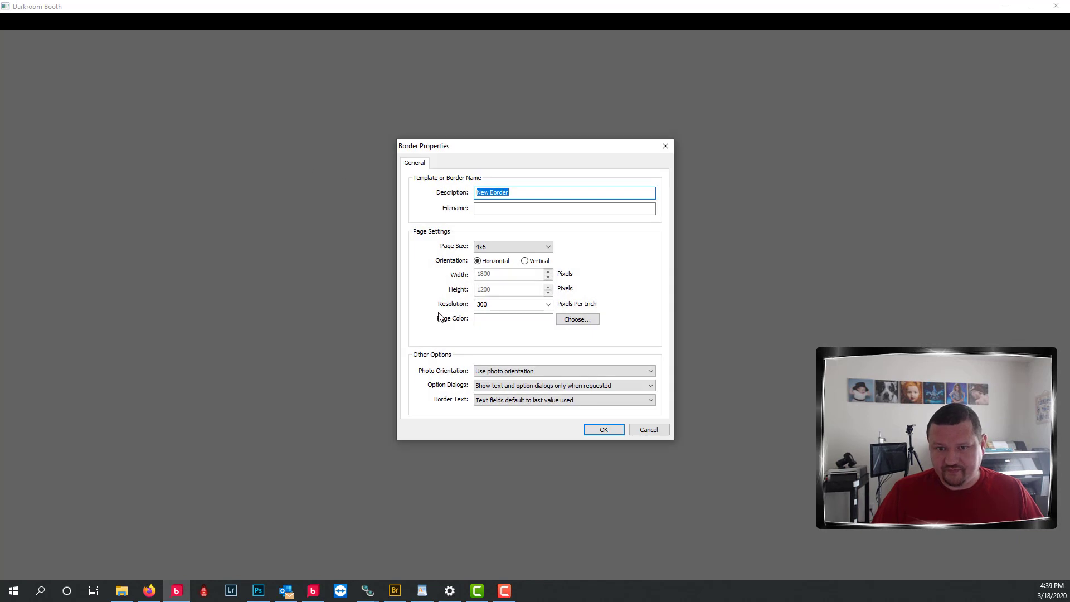
left_click(505, 248)
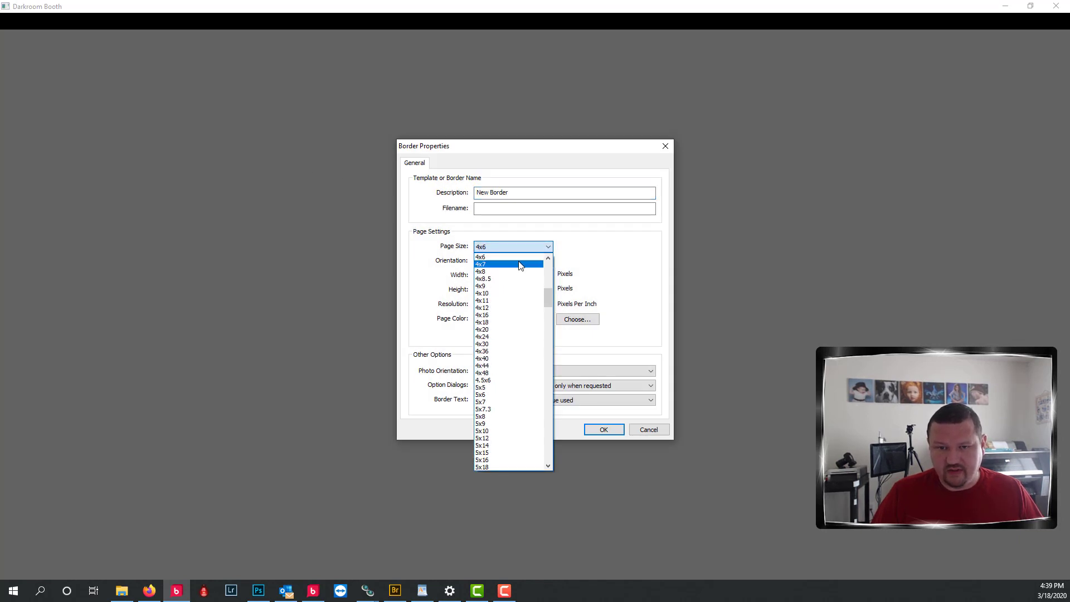
left_click(529, 257)
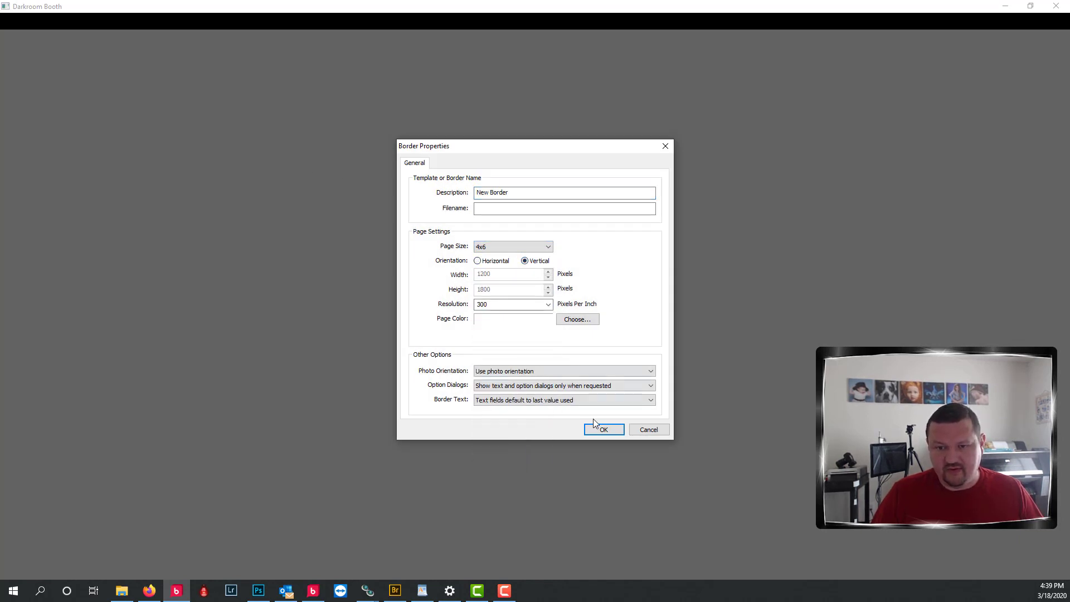
left_click(604, 430)
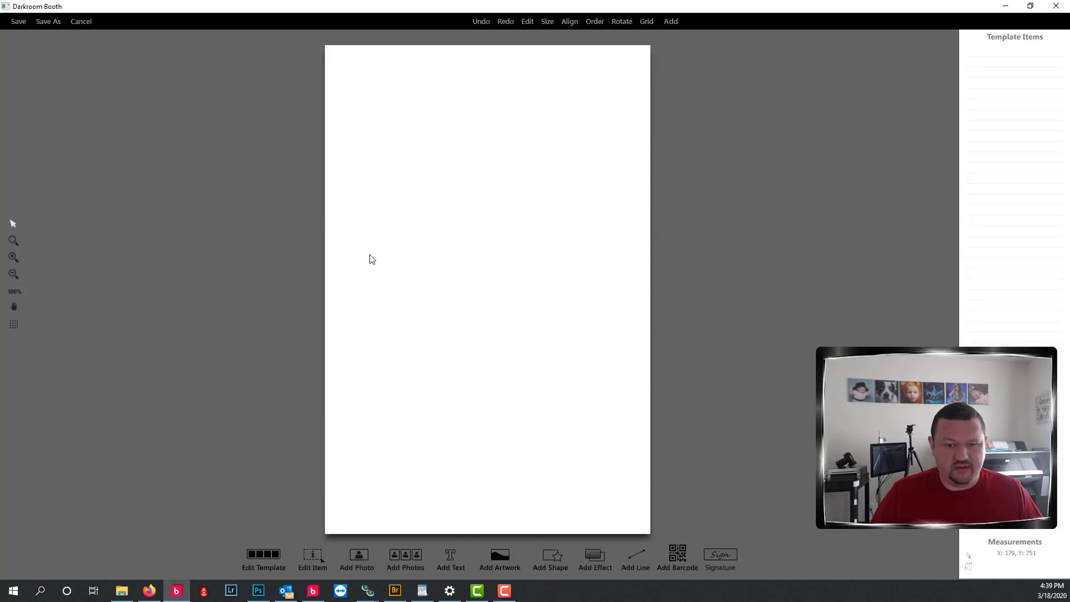
Step: Add a photo cell and resize it to fill the top half of the page
left_click(359, 558)
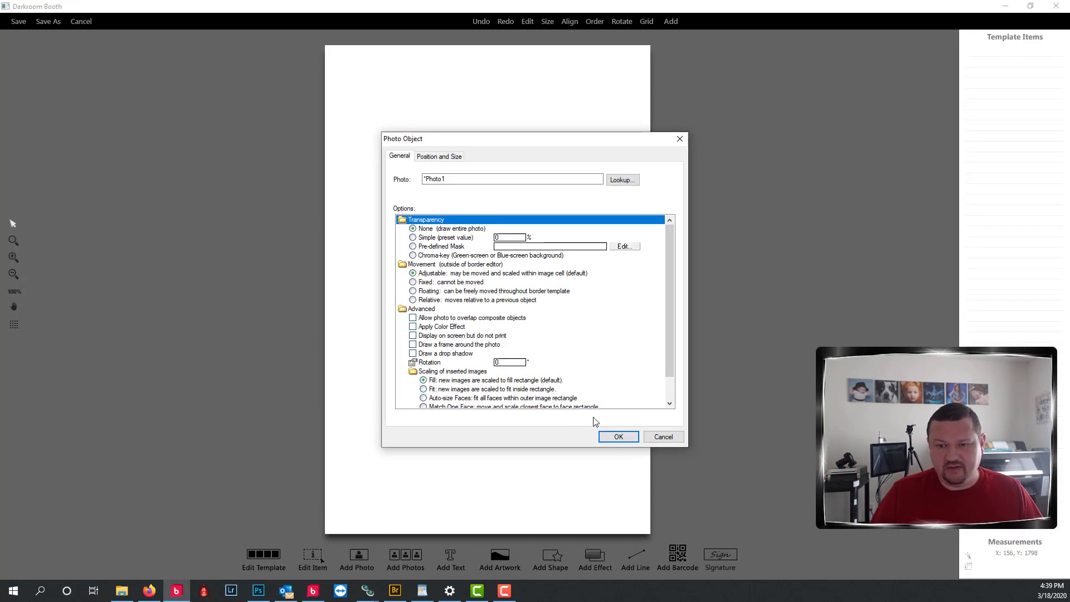
left_click(616, 433)
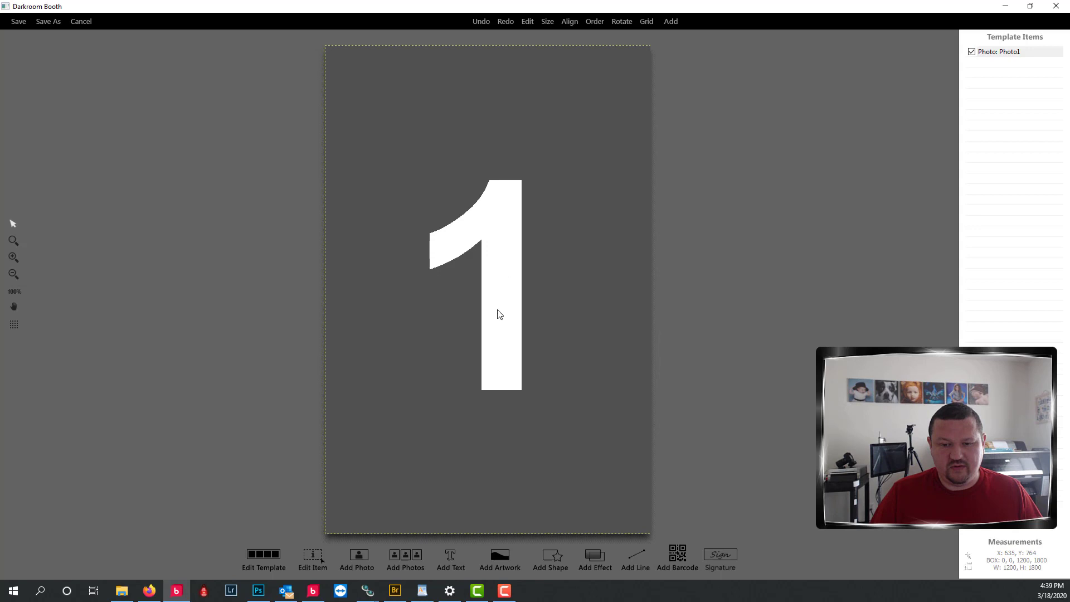
left_click(476, 370)
left_click_drag(488, 506, 476, 292)
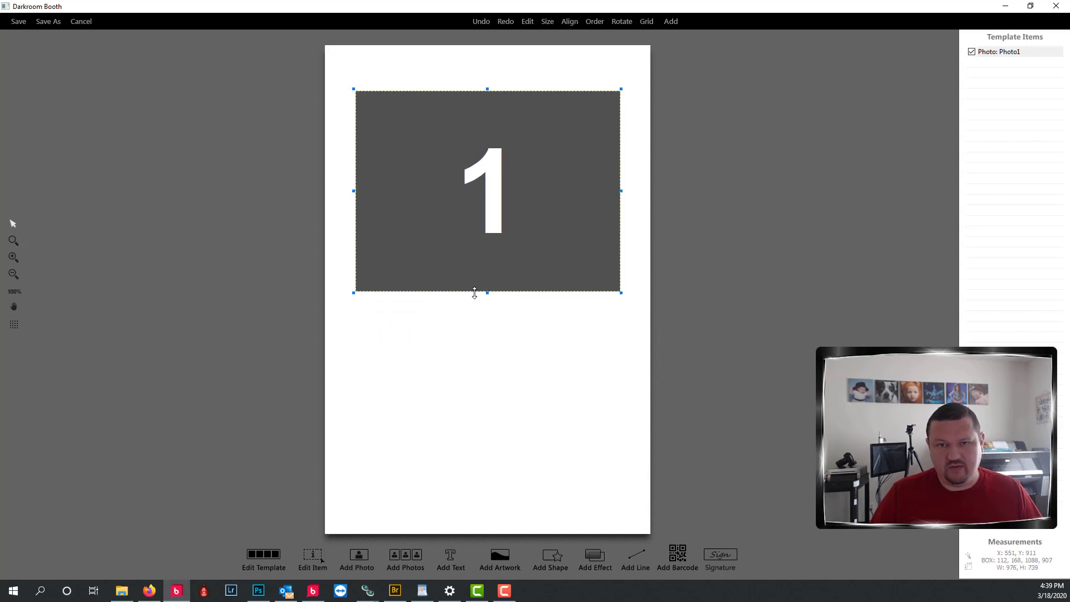
left_click_drag(493, 210, 492, 174)
double_click(485, 189)
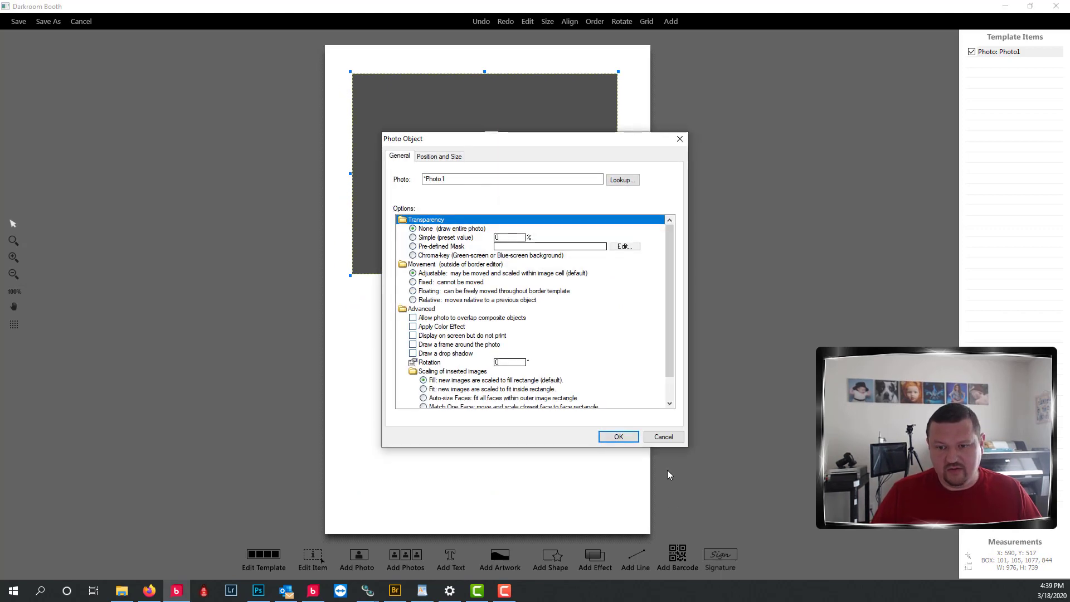
left_click(665, 438)
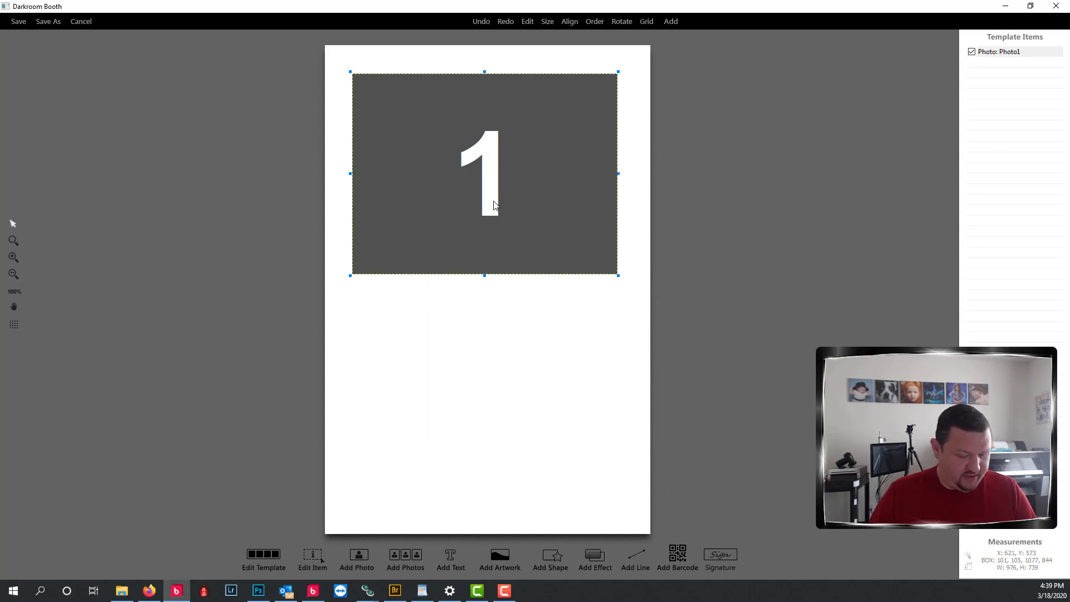
Step: Duplicate the photo cell and position the copy just below the top one
key("ctrl+d")
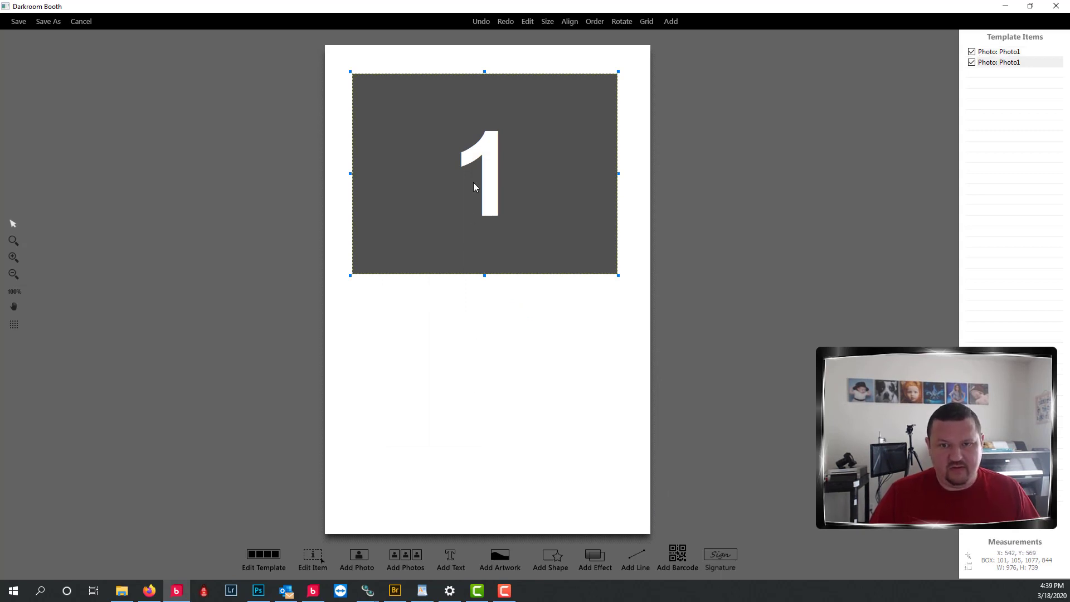
left_click_drag(481, 220, 482, 422)
key("Down")
key("Down")
key("Down")
key("Down")
key("Down")
key("Down")
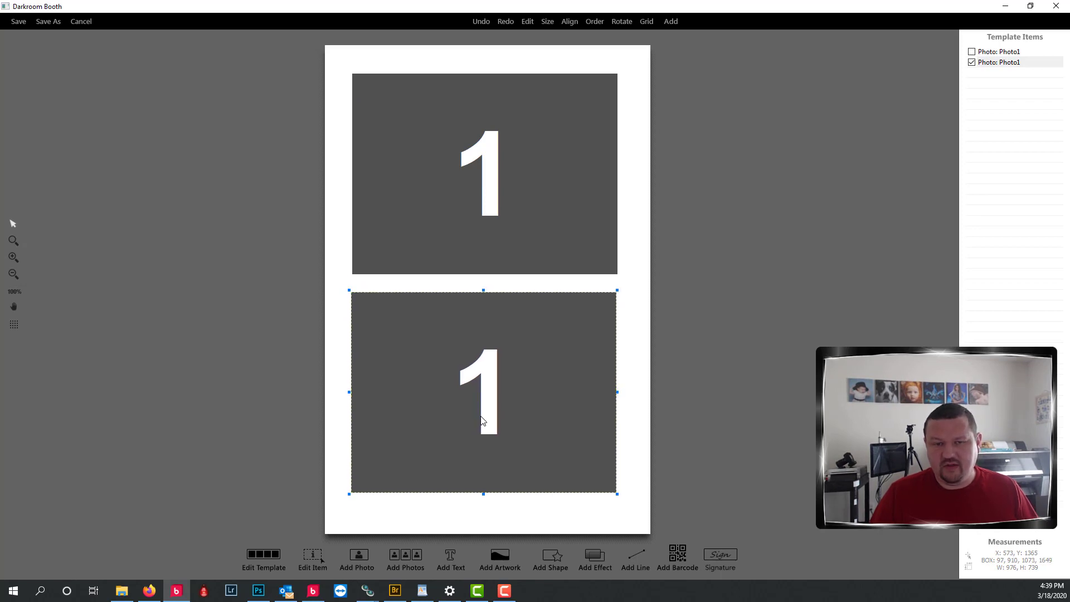
double_click(497, 161)
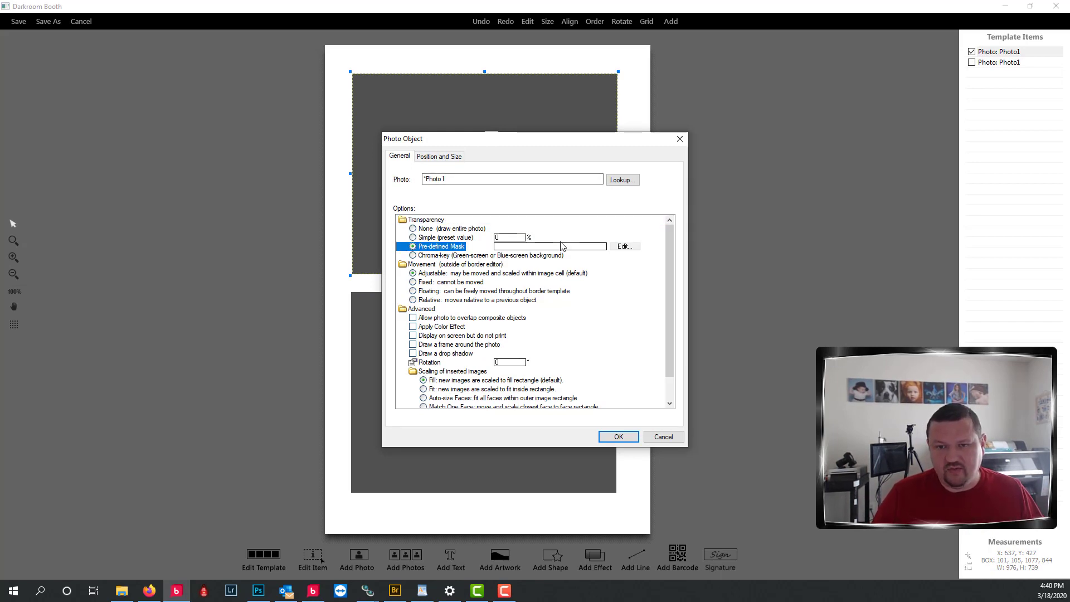
Step: Choose a custom mask for the top cell, searching the Desktop and picking logo2019-wide-wbug.png
left_click(624, 247)
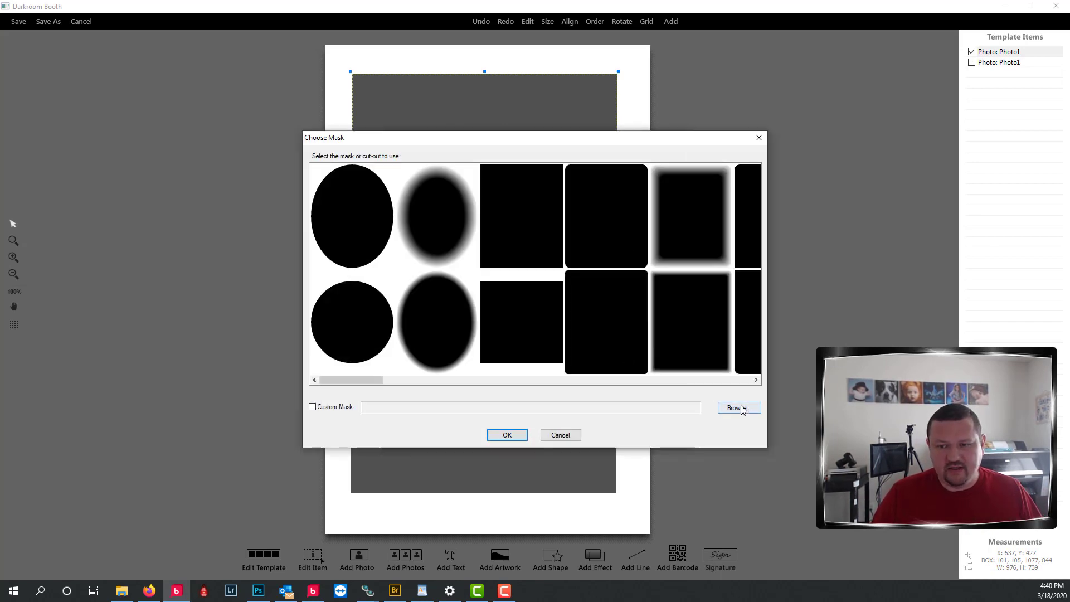
left_click(740, 409)
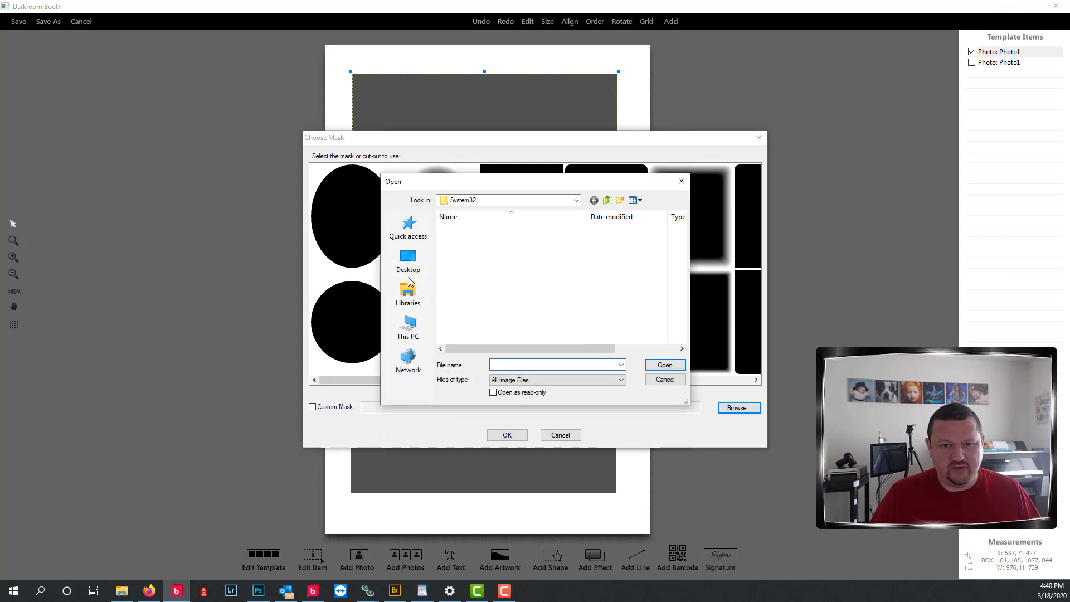
left_click(408, 260)
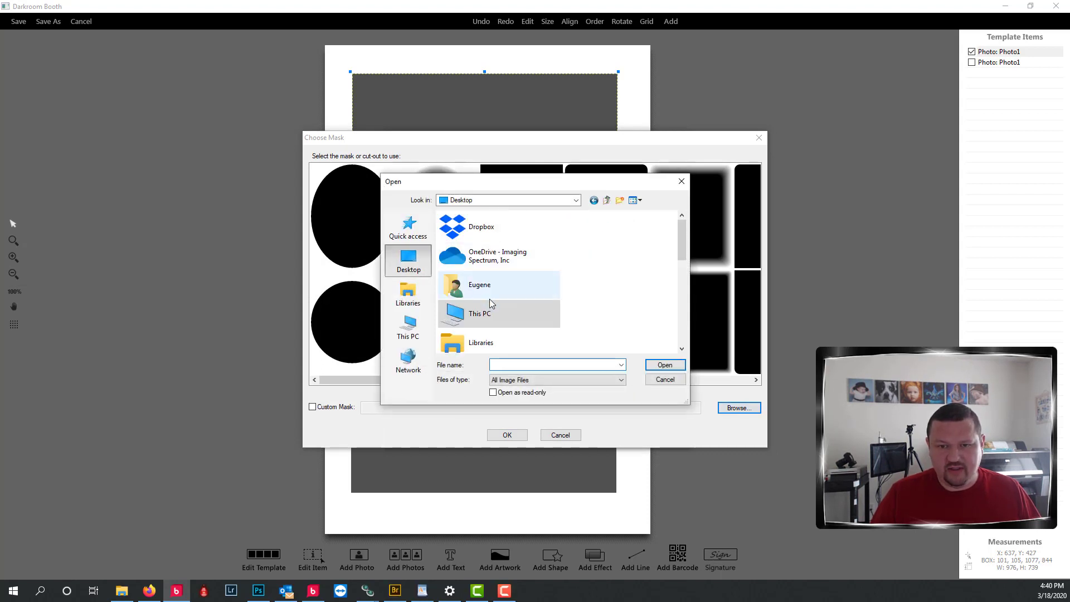
scroll(491, 302, "down", 5)
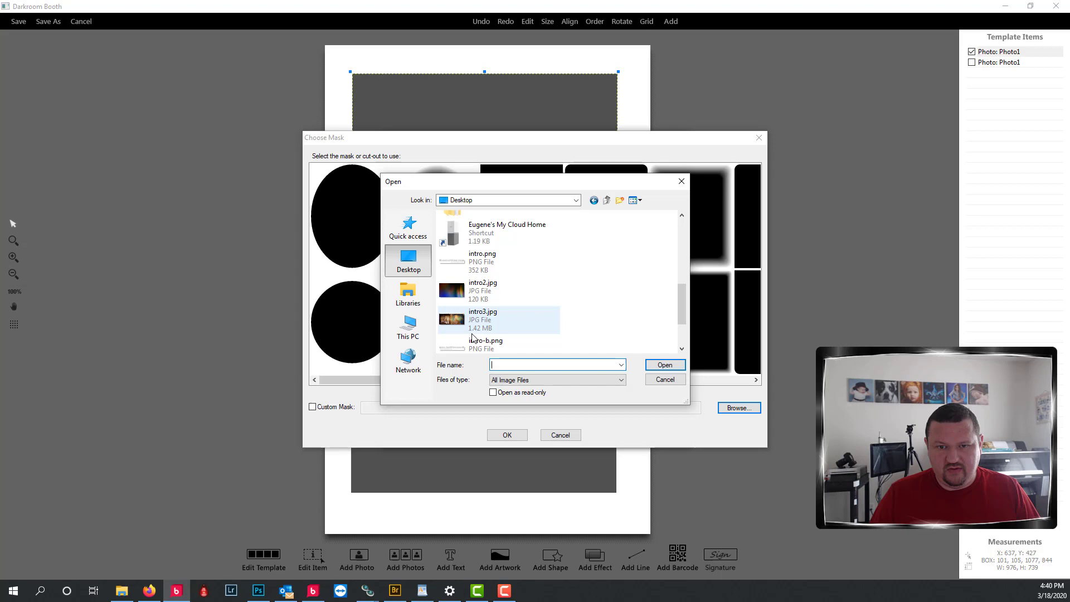
scroll(472, 337, "down", 2)
scroll(557, 332, "up", 3)
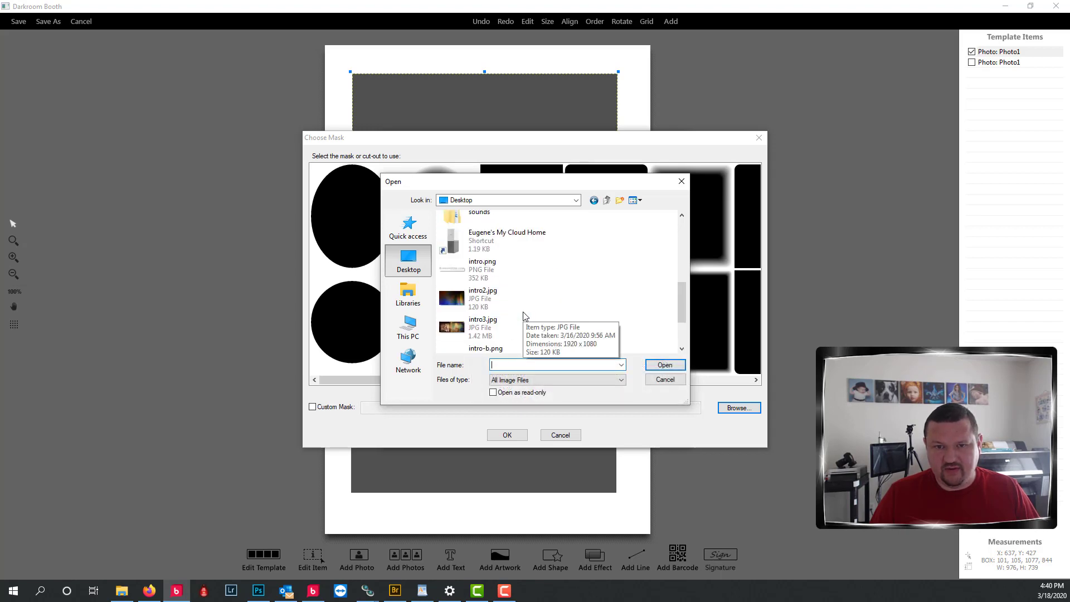
scroll(523, 314, "up", 4)
scroll(523, 312, "down", 5)
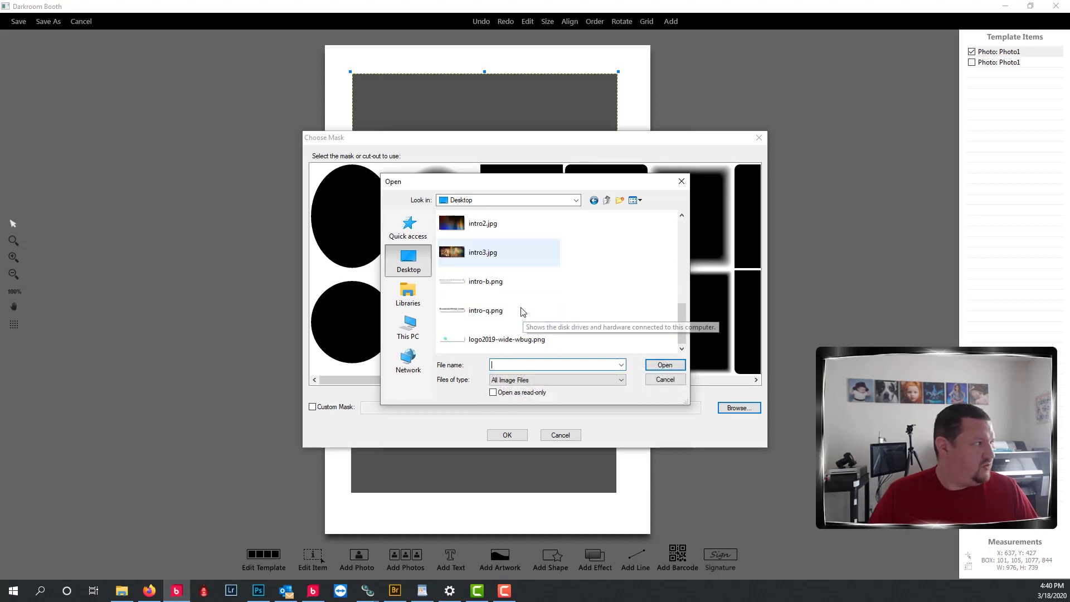
left_click(494, 340)
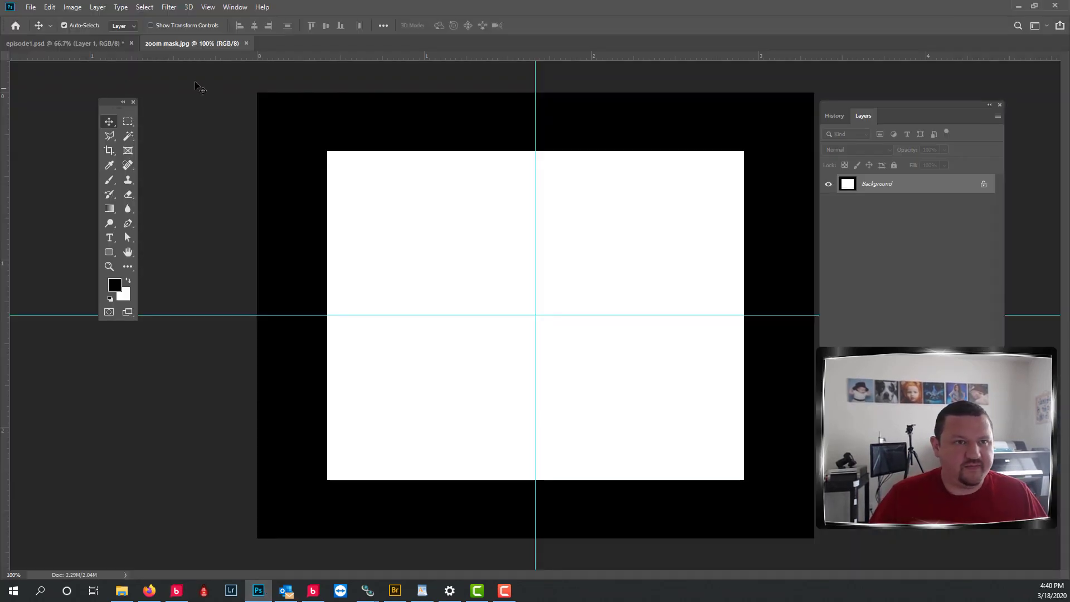
Step: Save zoom mask.jpg to the Desktop as a JPEG with default quality settings
left_click(31, 8)
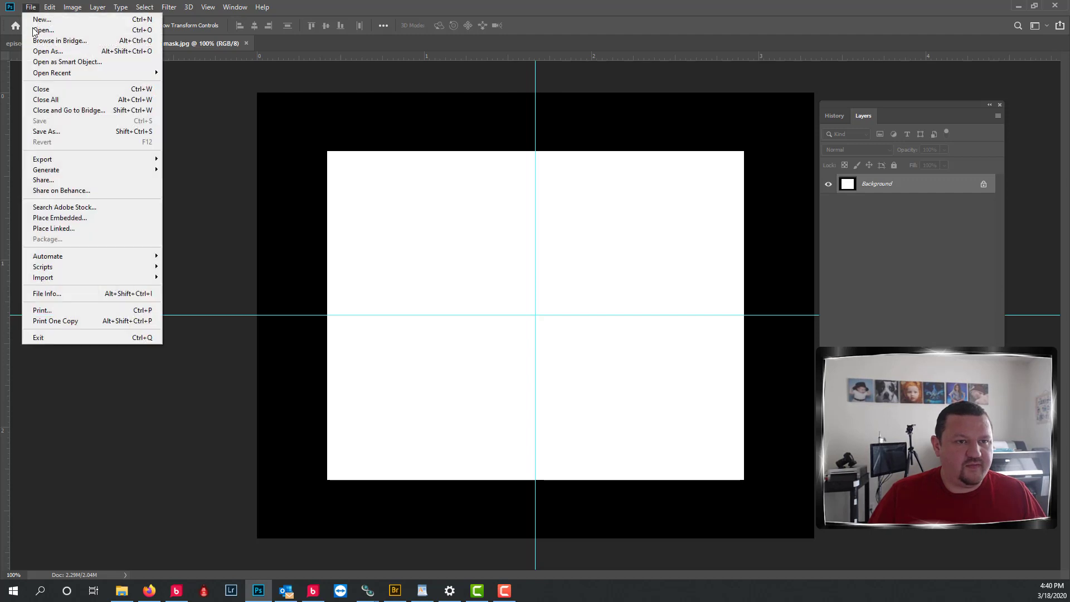
left_click(77, 136)
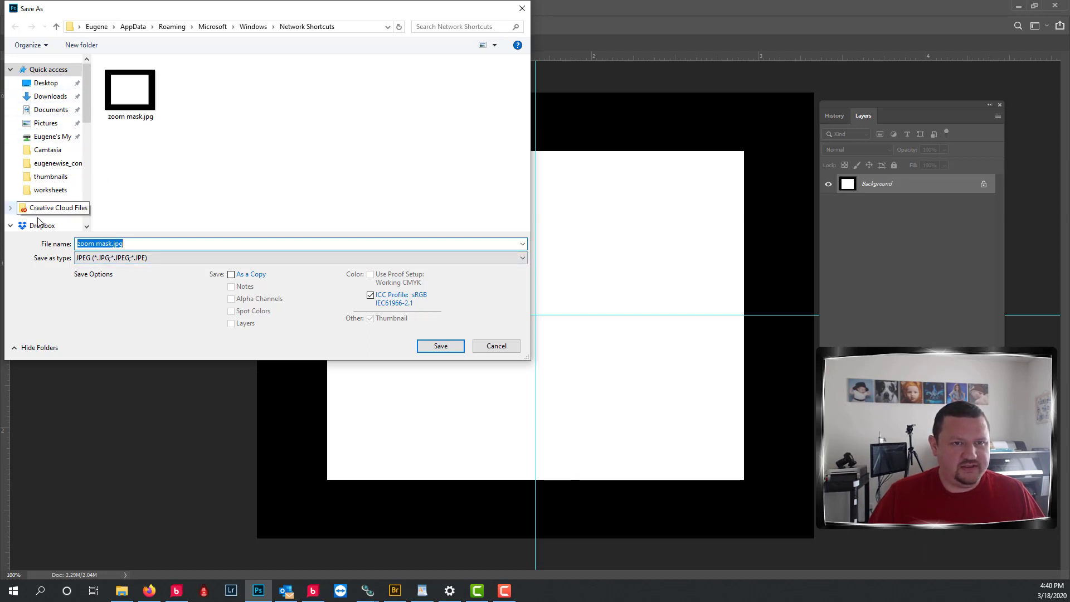
left_click_drag(86, 99, 88, 184)
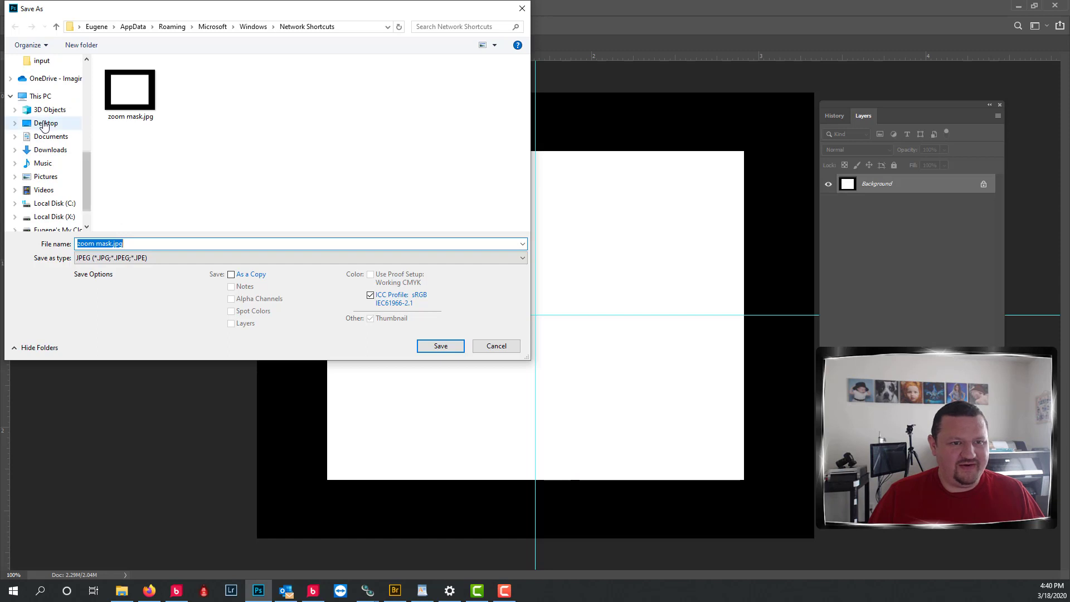
left_click(47, 123)
left_click(437, 346)
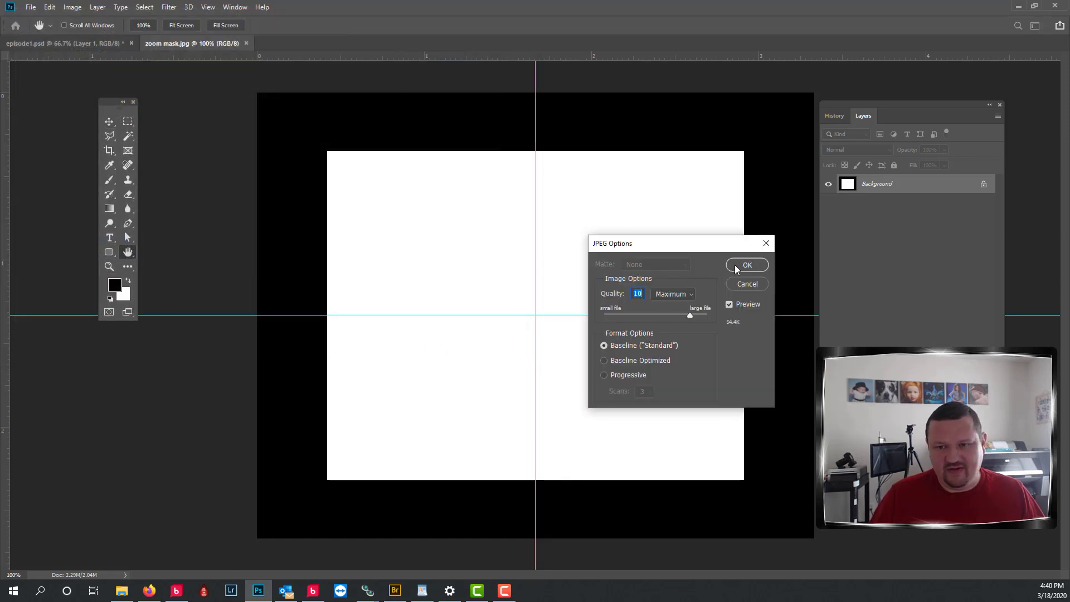
left_click(735, 265)
key("v")
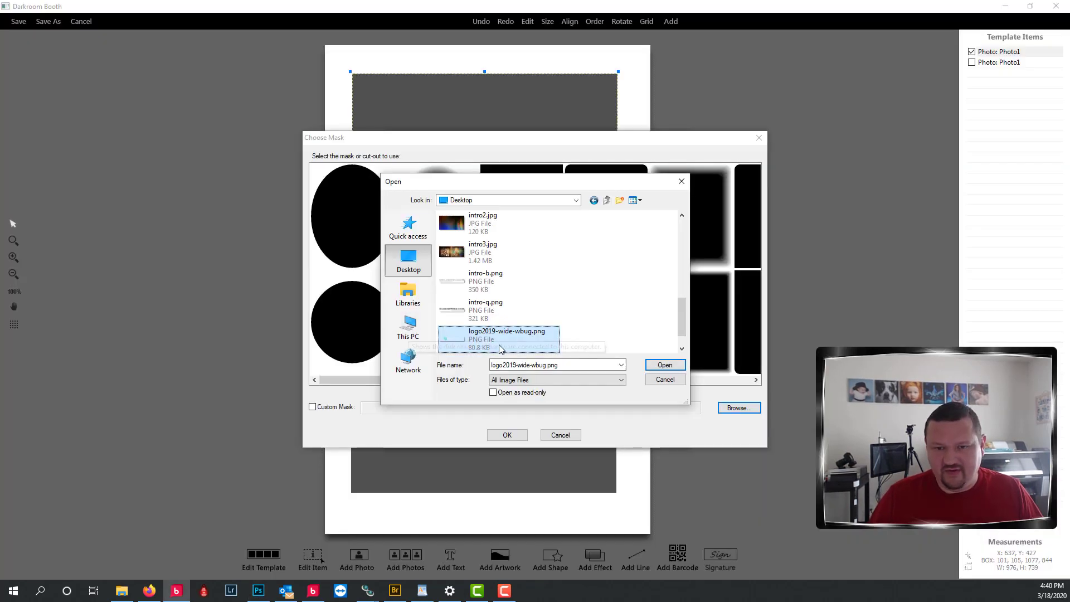
Step: Apply zoom mask.jpg as the top photo cell's custom mask and enlarge the cell to page width
scroll(502, 334, "down", 1)
left_click(491, 337)
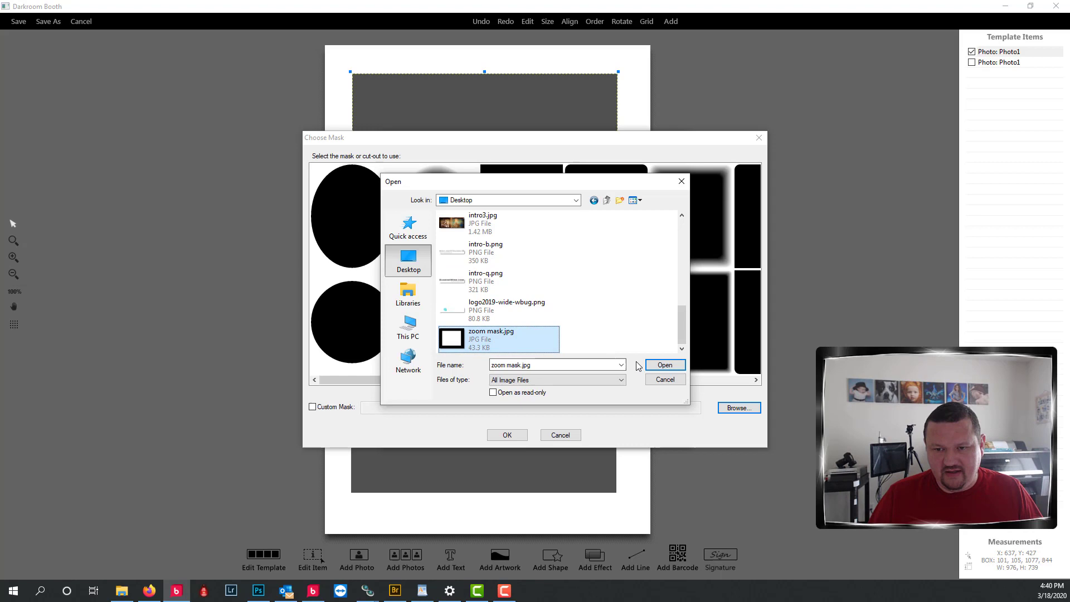
left_click(664, 365)
left_click(508, 435)
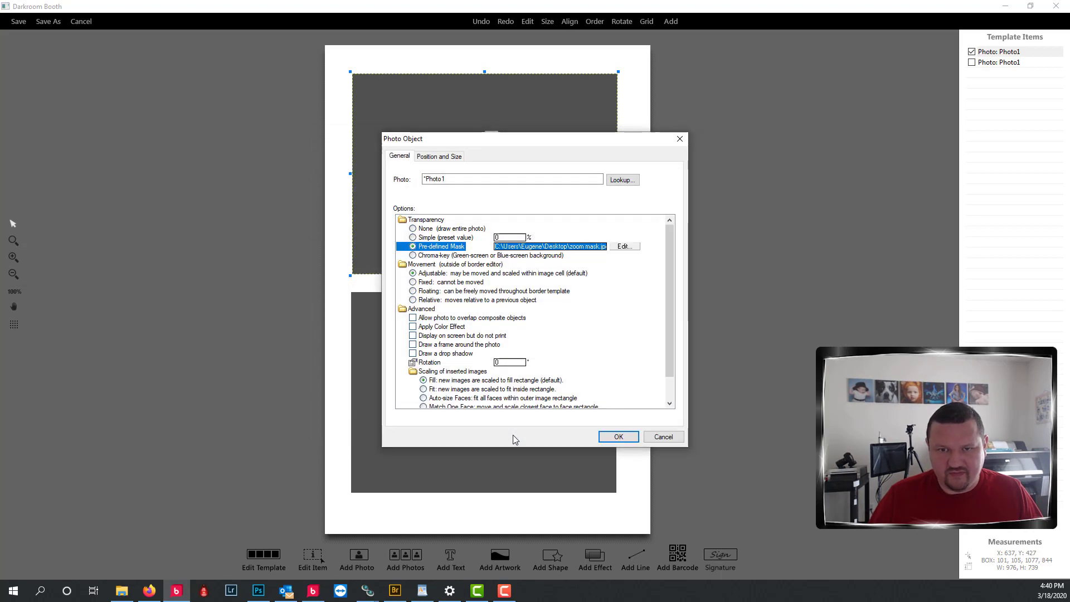
left_click(618, 436)
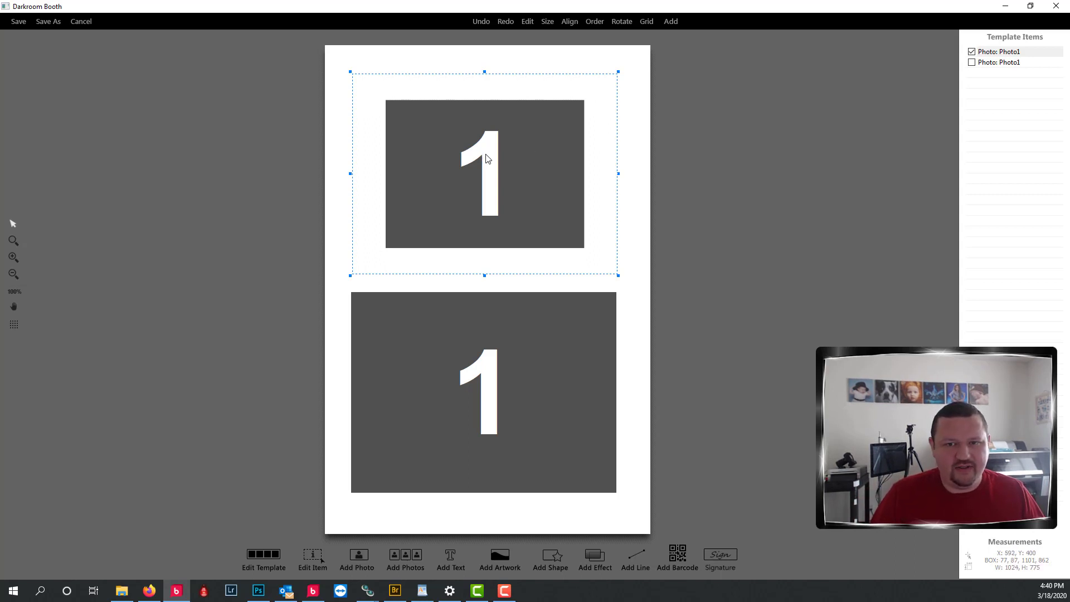
scroll(486, 158, "up", 5)
scroll(486, 158, "up", 1)
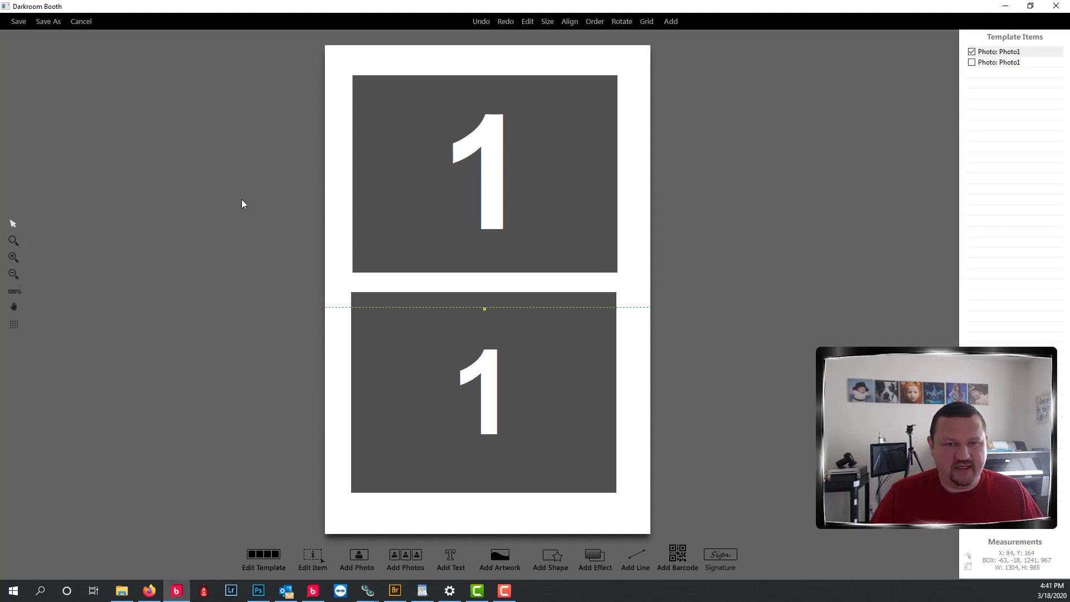
Step: Save the two-cell template as mask demo.xbdr in the BoothTemplates folder
left_click(18, 22)
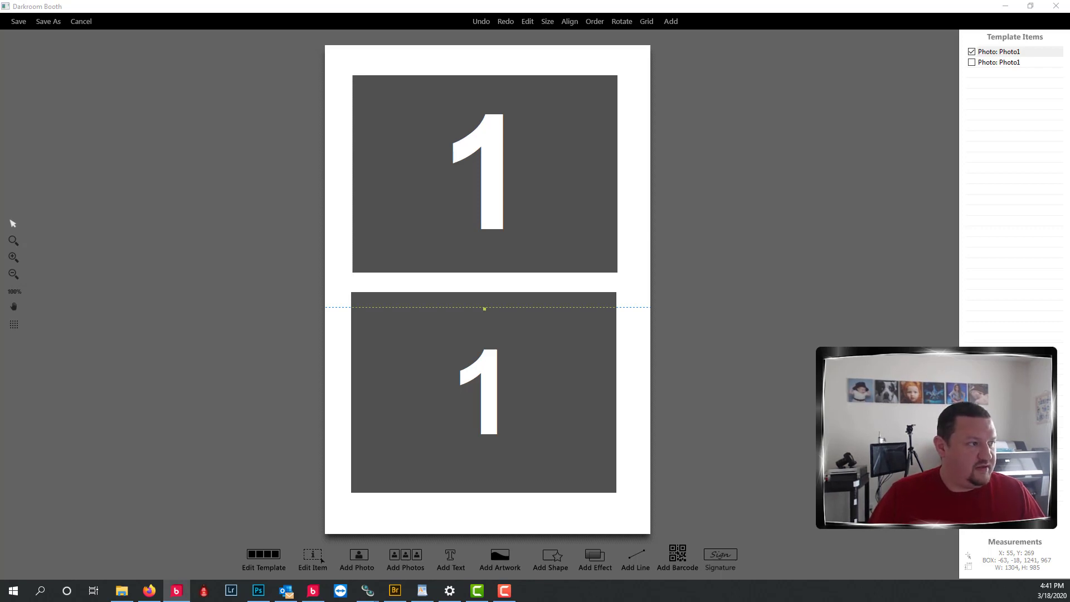
key("ctrl+s")
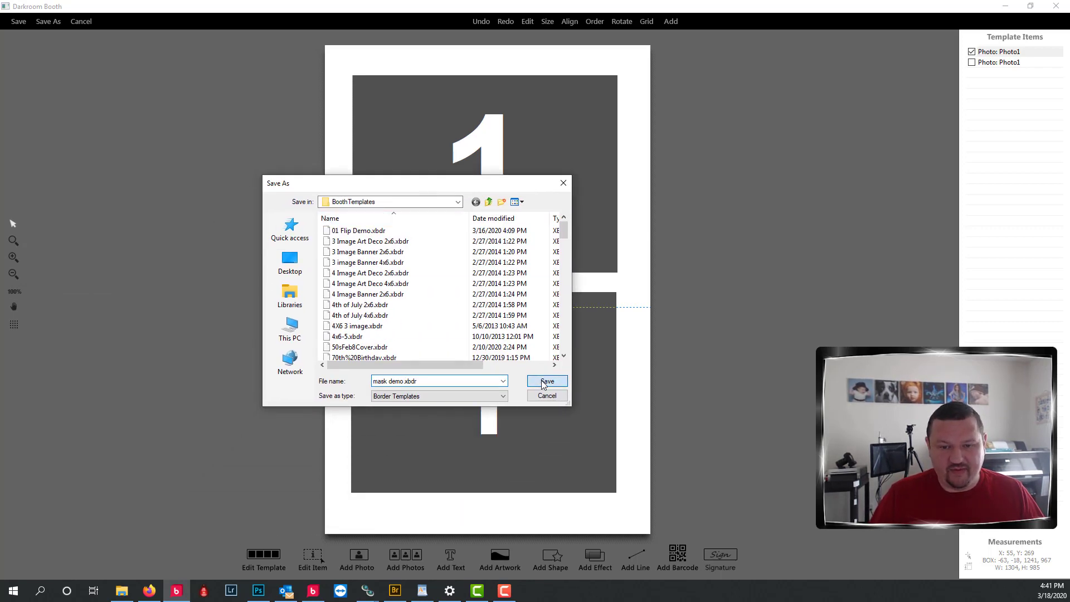
left_click(546, 381)
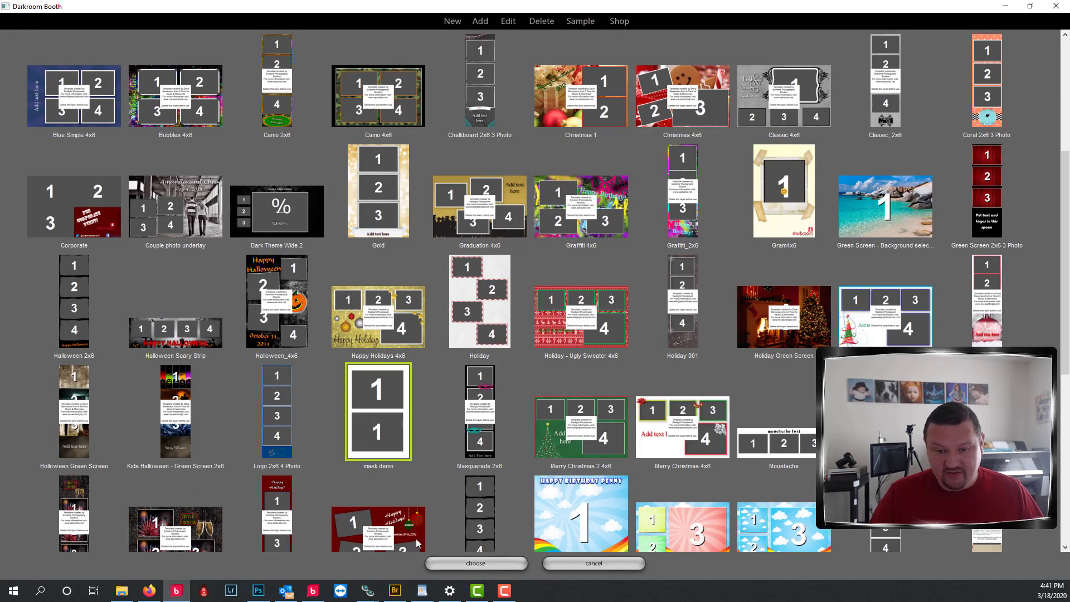
Step: Use mask demo.xbdr as Flip Demo's custom output template, verify it in Output settings, then view the prints
left_click(475, 563)
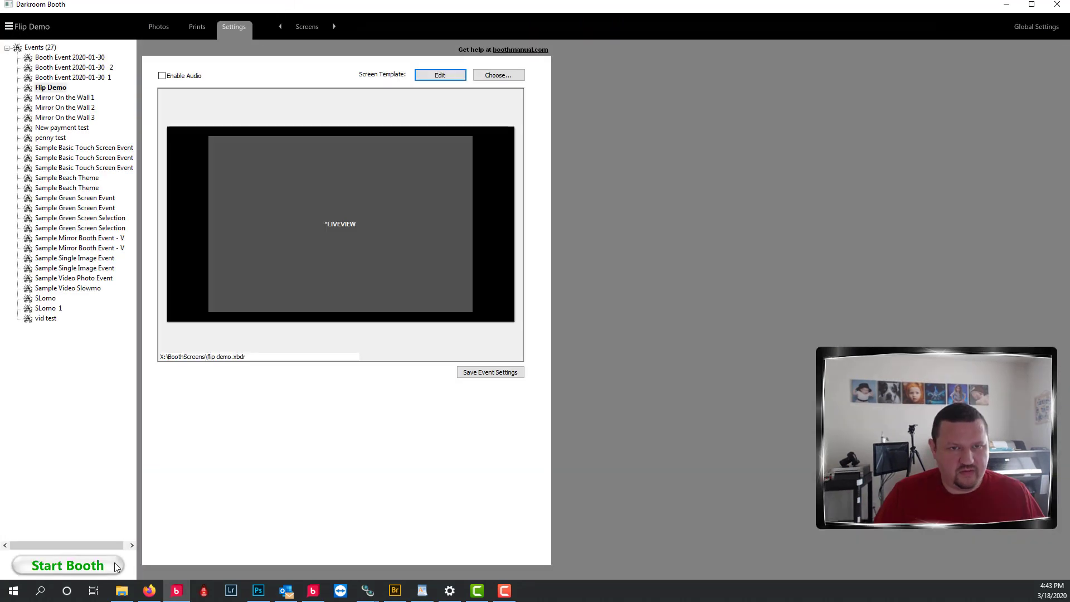
left_click(307, 27)
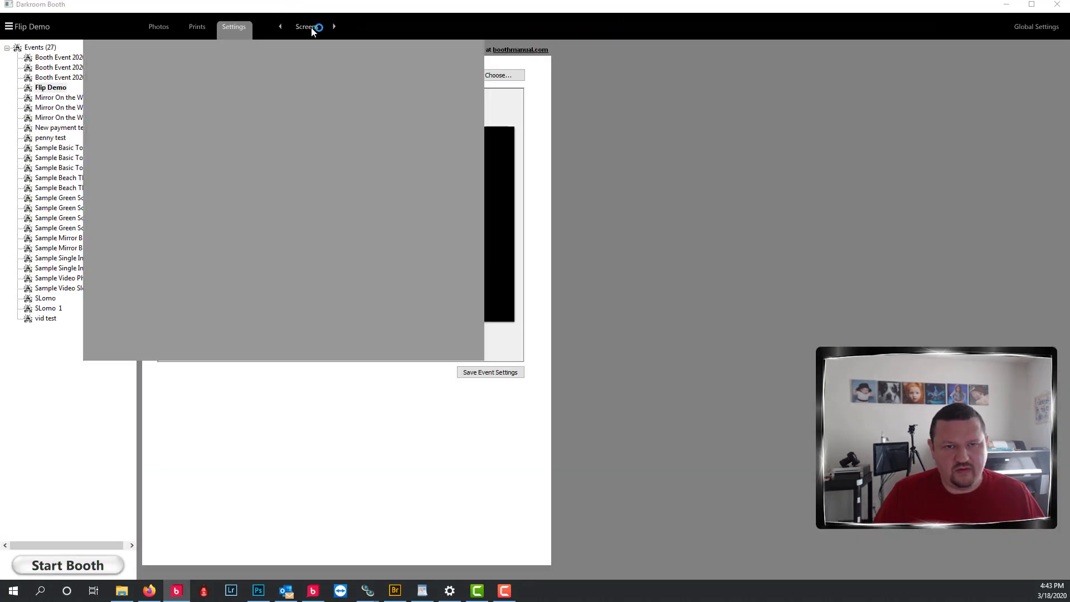
left_click(408, 78)
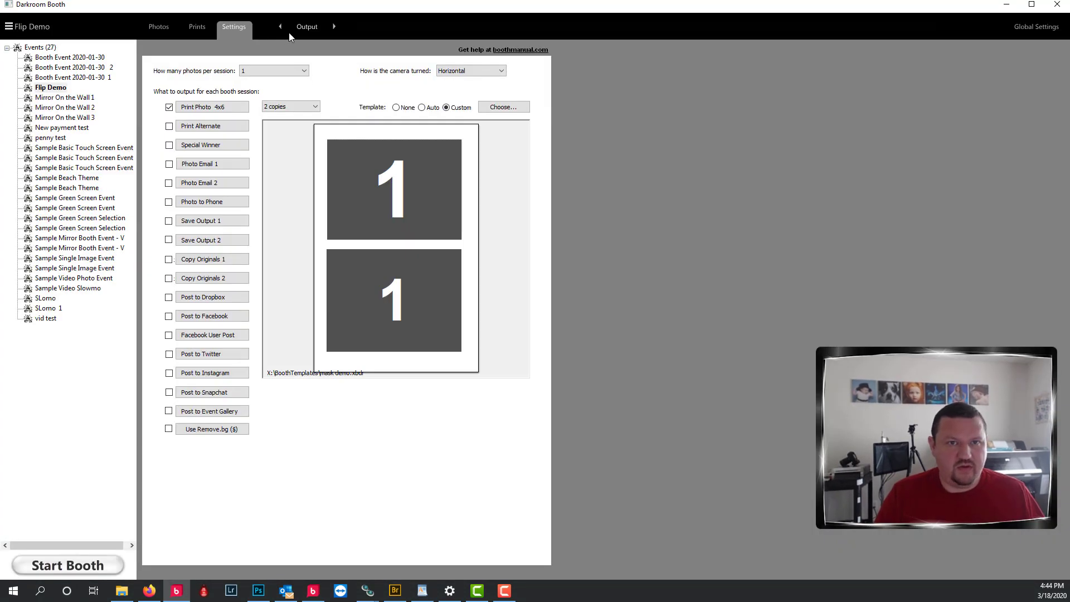
left_click(306, 25)
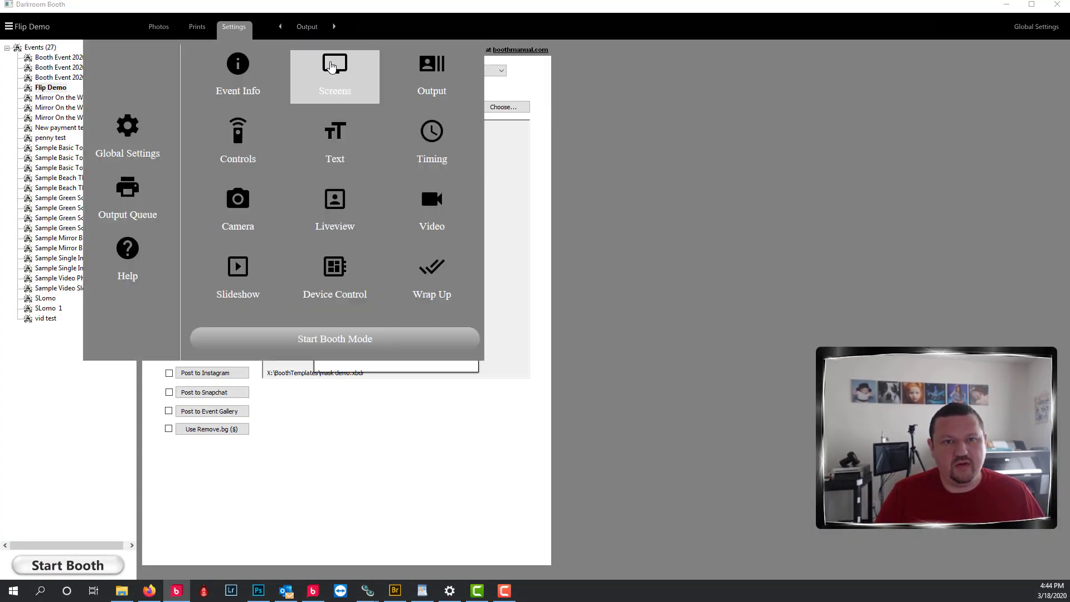
key("alt+Tab")
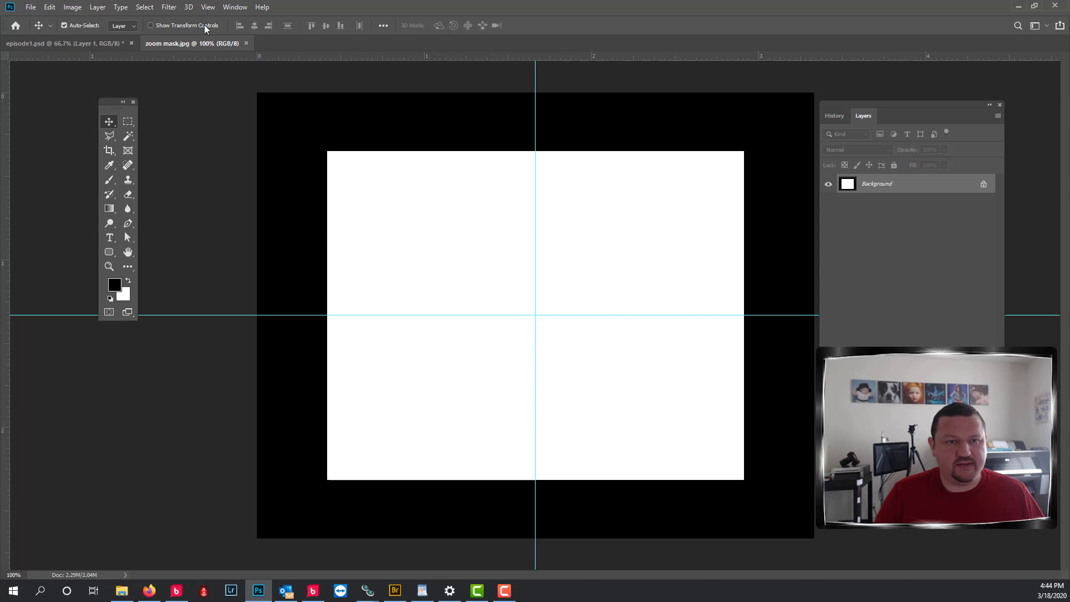
key("alt+Tab")
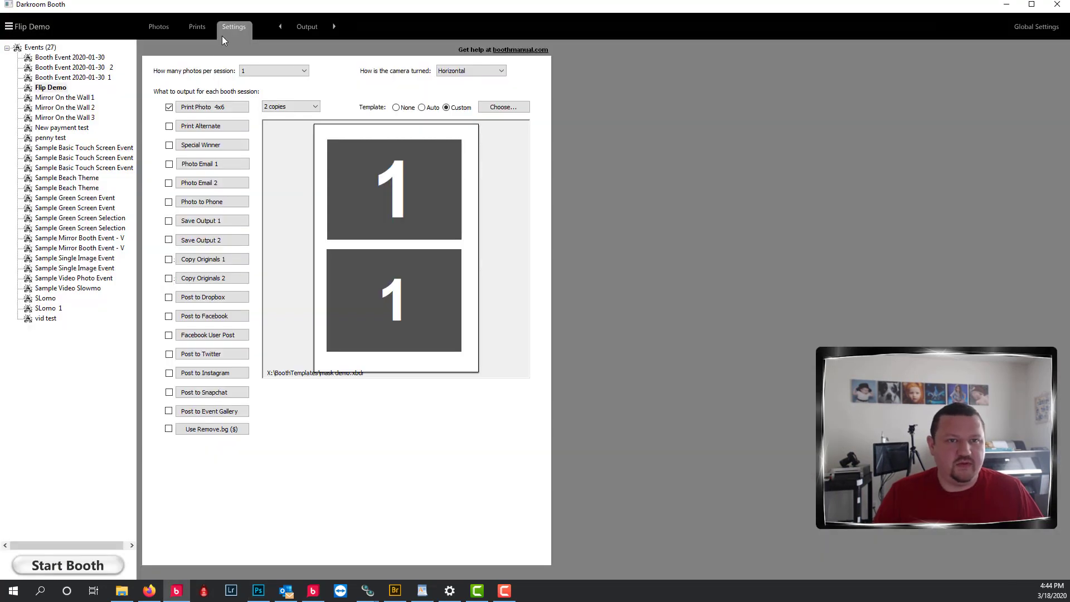
left_click(196, 26)
Step: Open a test print of the boy's photo to inspect the zoom-masked top cell
double_click(591, 110)
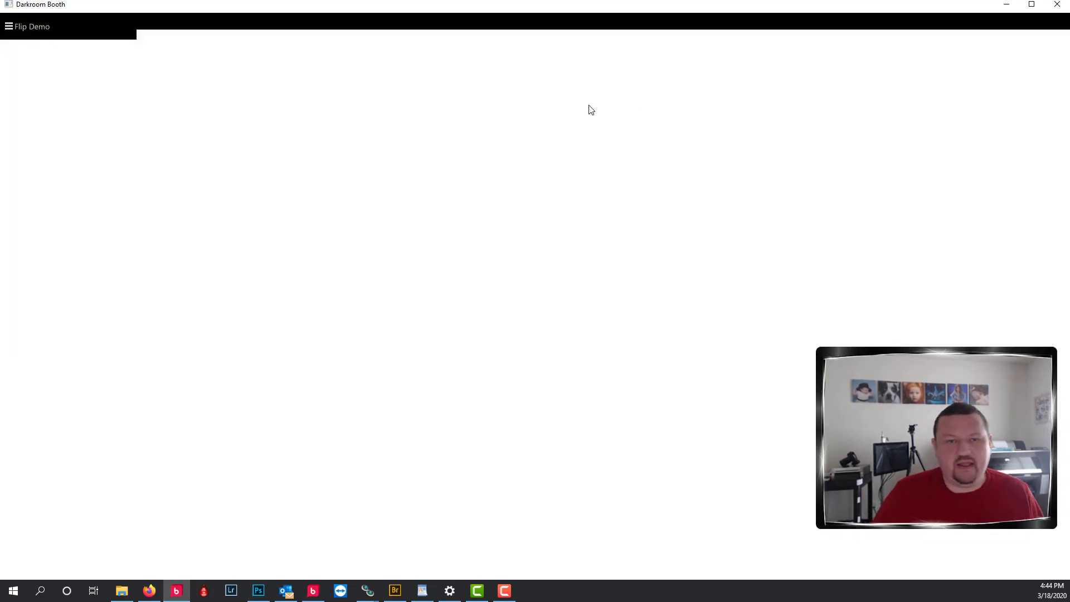